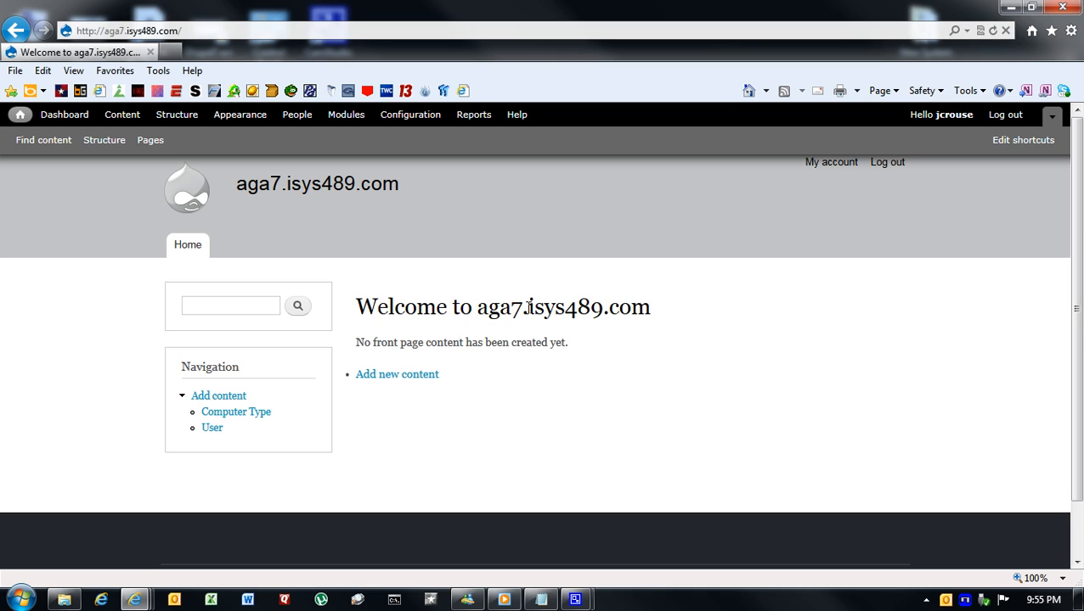
{"action": "left_click_drag", "start_coordinate": [528, 307], "coordinate": [603, 311]}
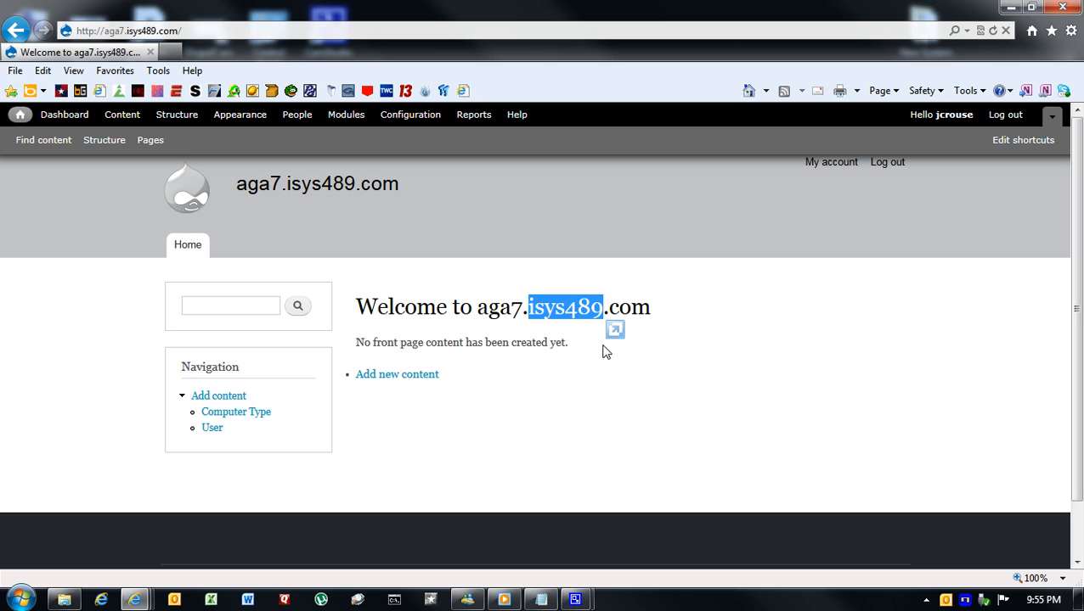
{"action": "left_click", "coordinate": [547, 386]}
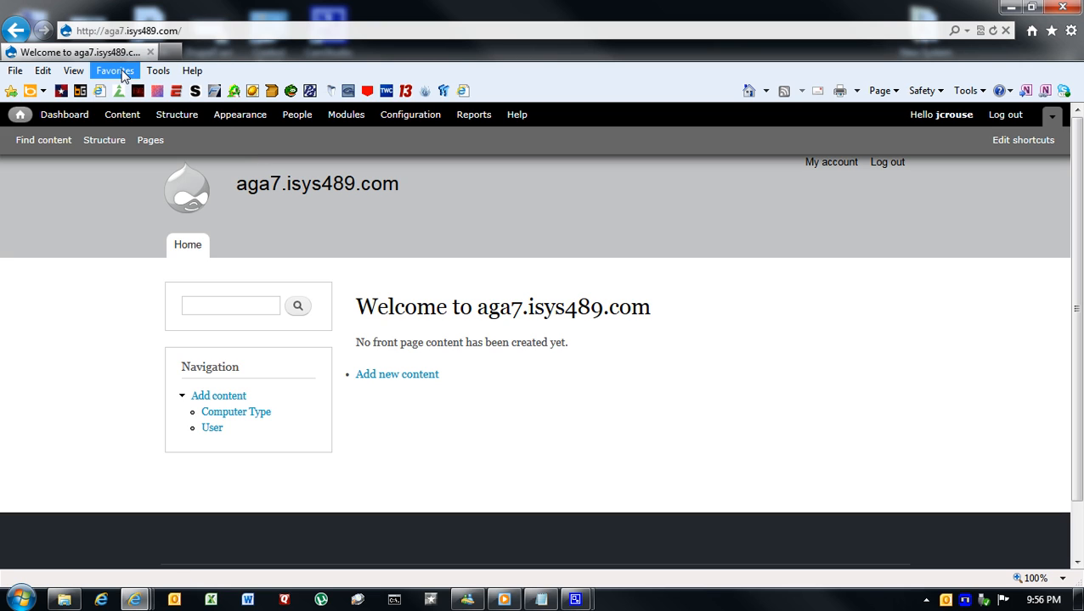
- Examine the fields defined for the Computer Type content type, including its title field
{"action": "left_click", "coordinate": [179, 123]}
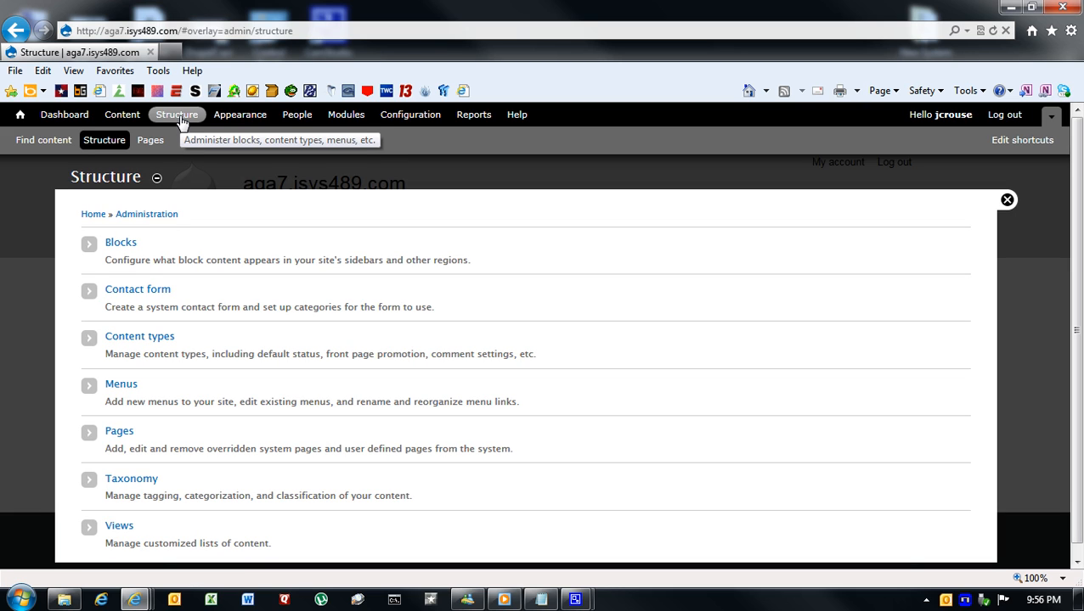
{"action": "left_click", "coordinate": [158, 338]}
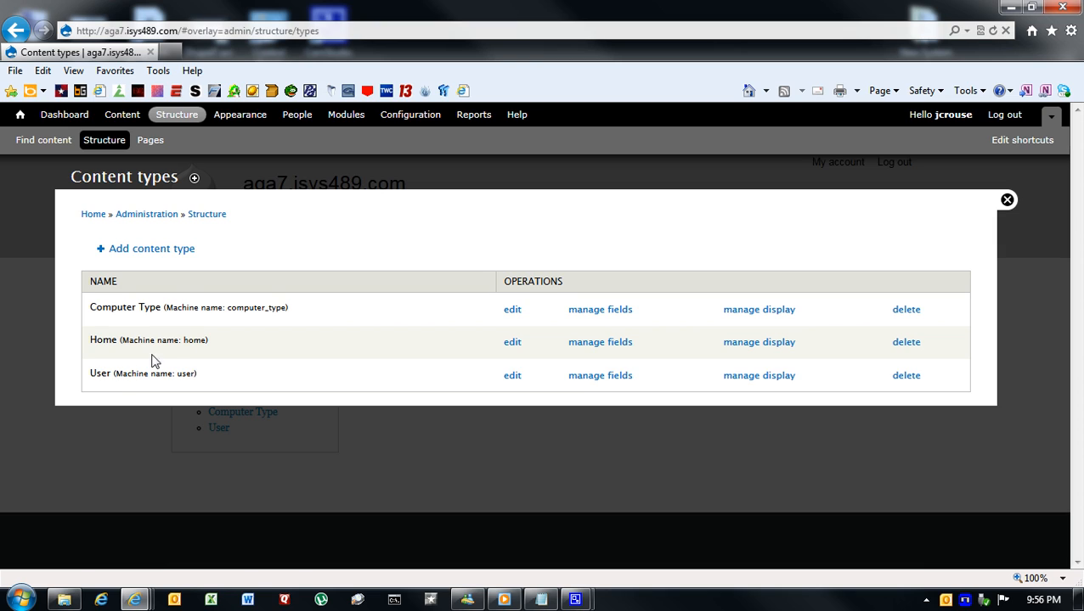
{"action": "left_click", "coordinate": [617, 312]}
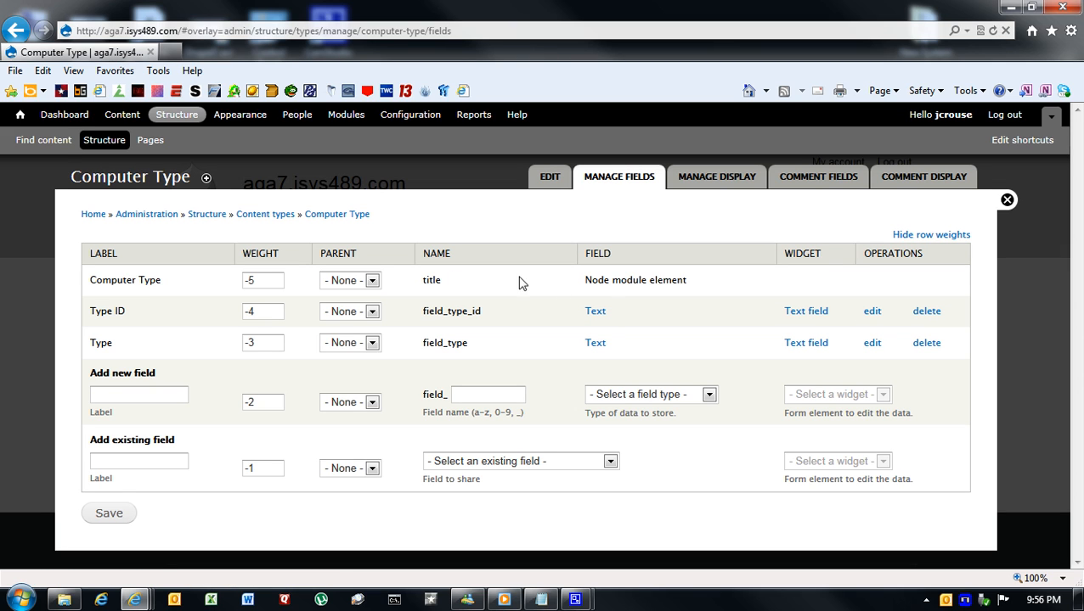
{"action": "left_click_drag", "start_coordinate": [91, 280], "coordinate": [161, 281]}
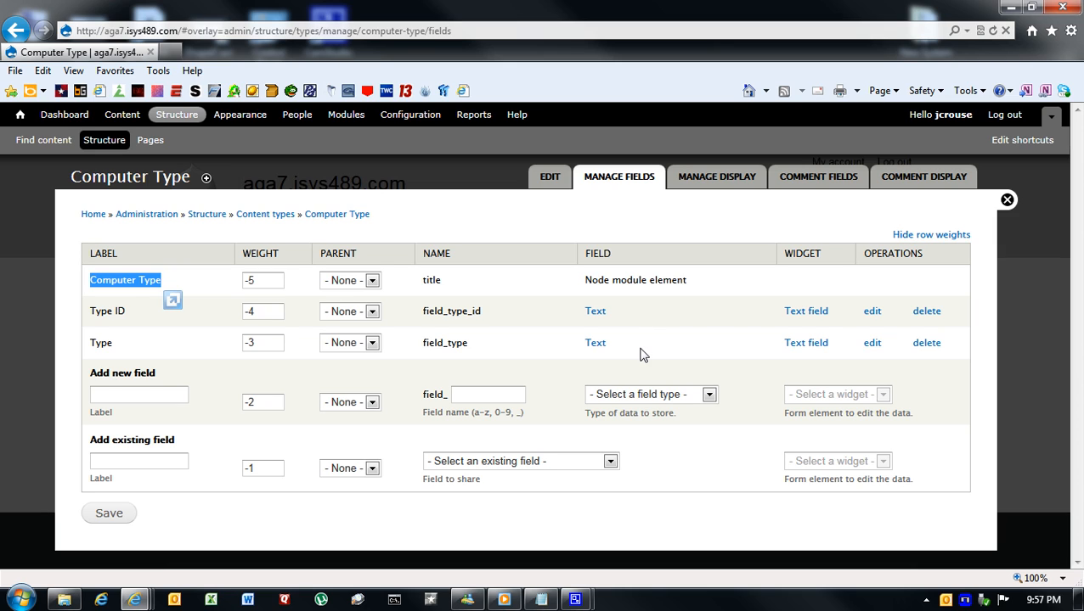
- In the User content type's fields, enter a new field labelled CompType with the field name comp_type
{"action": "left_click", "coordinate": [282, 218]}
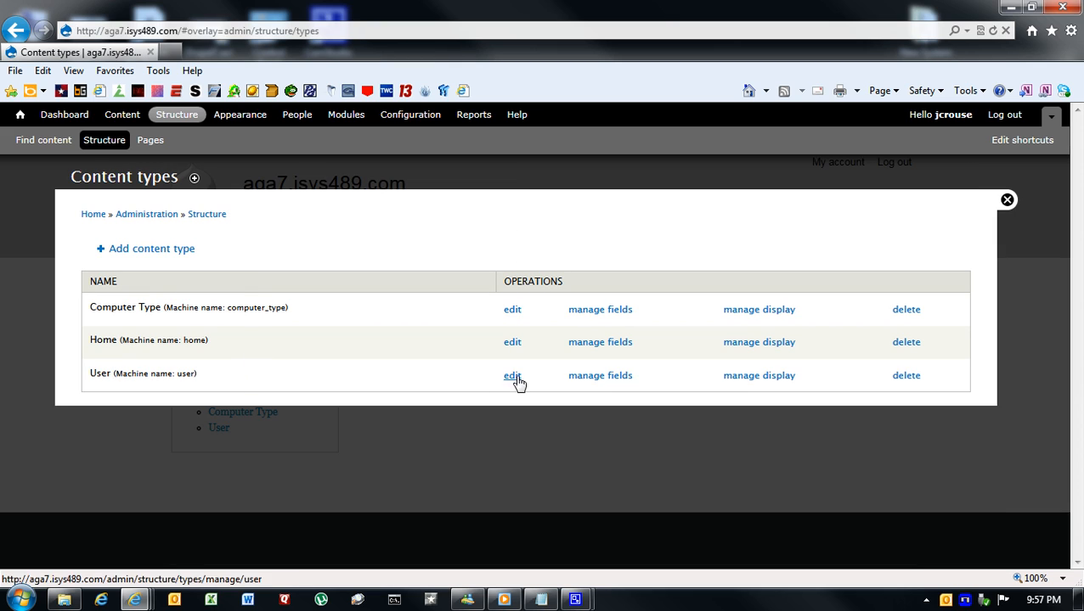
{"action": "left_click", "coordinate": [622, 379]}
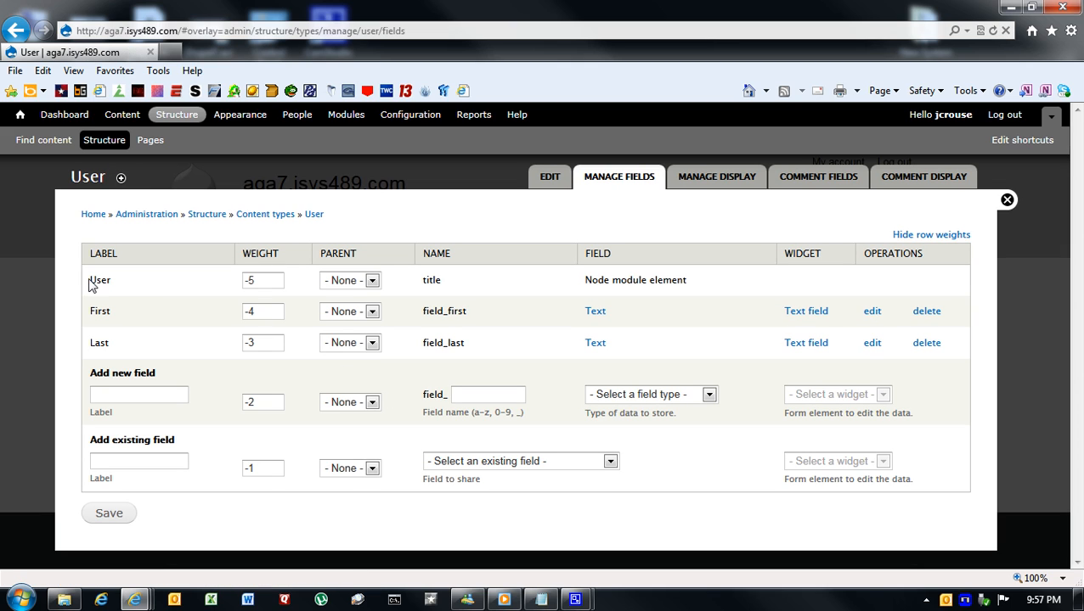
{"action": "left_click_drag", "start_coordinate": [92, 280], "coordinate": [114, 280]}
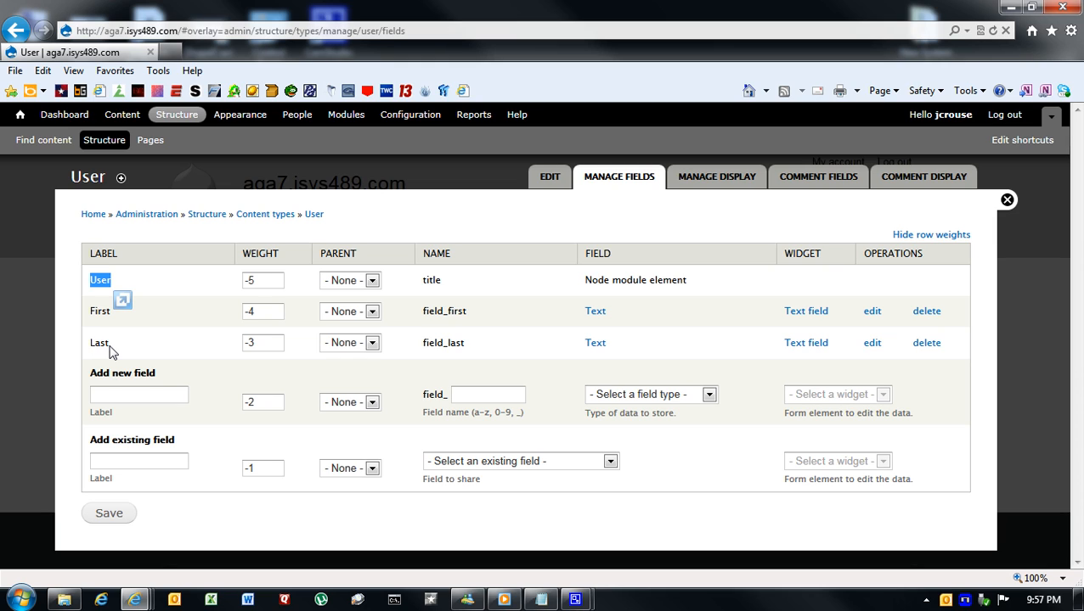
{"action": "left_click", "coordinate": [137, 392]}
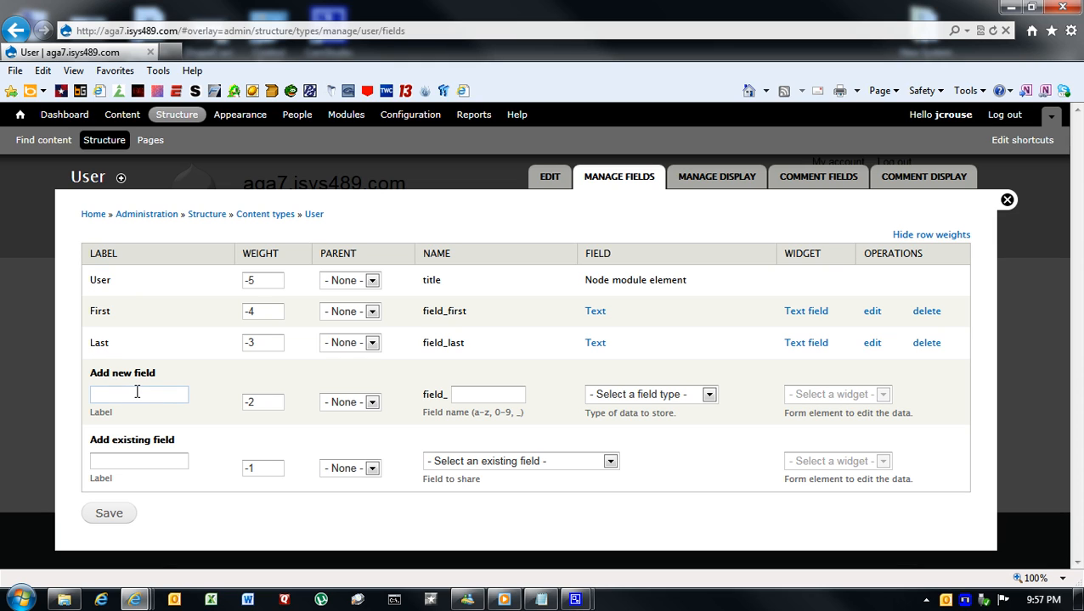
{"action": "type", "text": "Comp"}
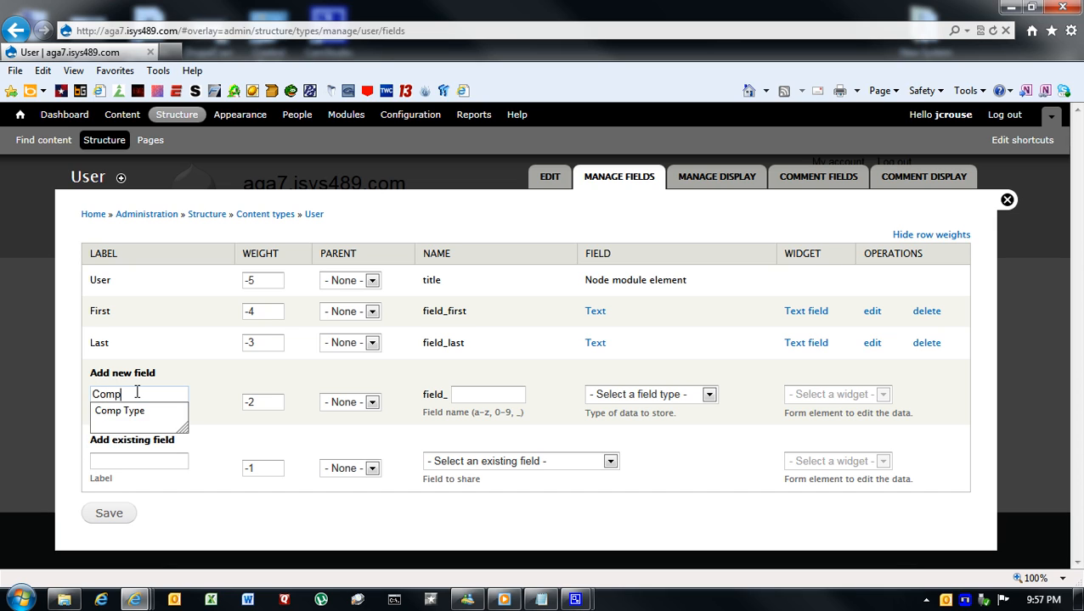
{"action": "type", "text": "Type"}
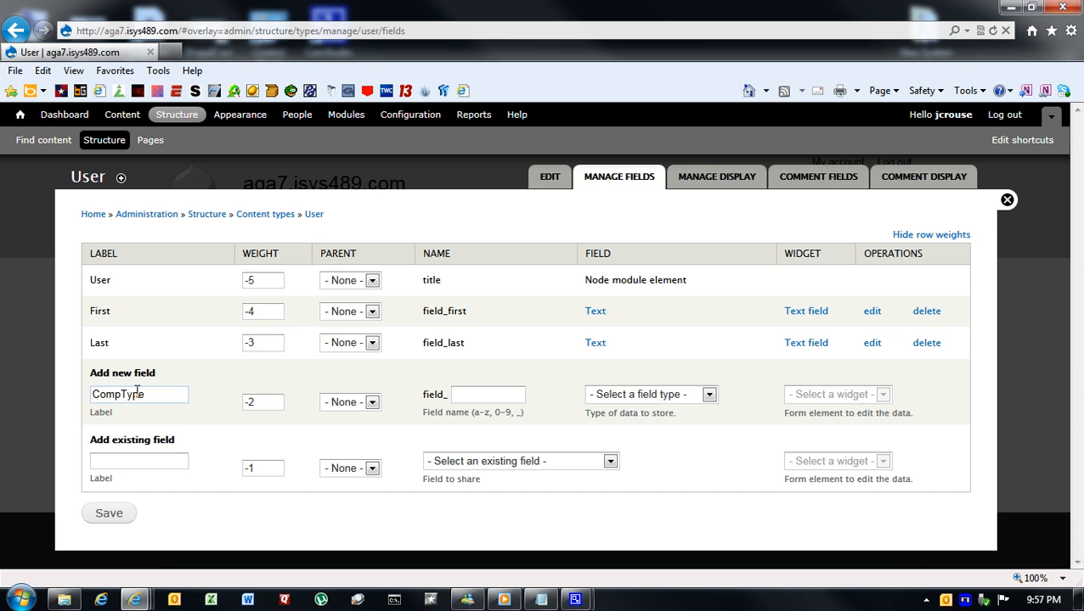
{"action": "left_click", "coordinate": [481, 395]}
{"action": "type", "text": "comp"}
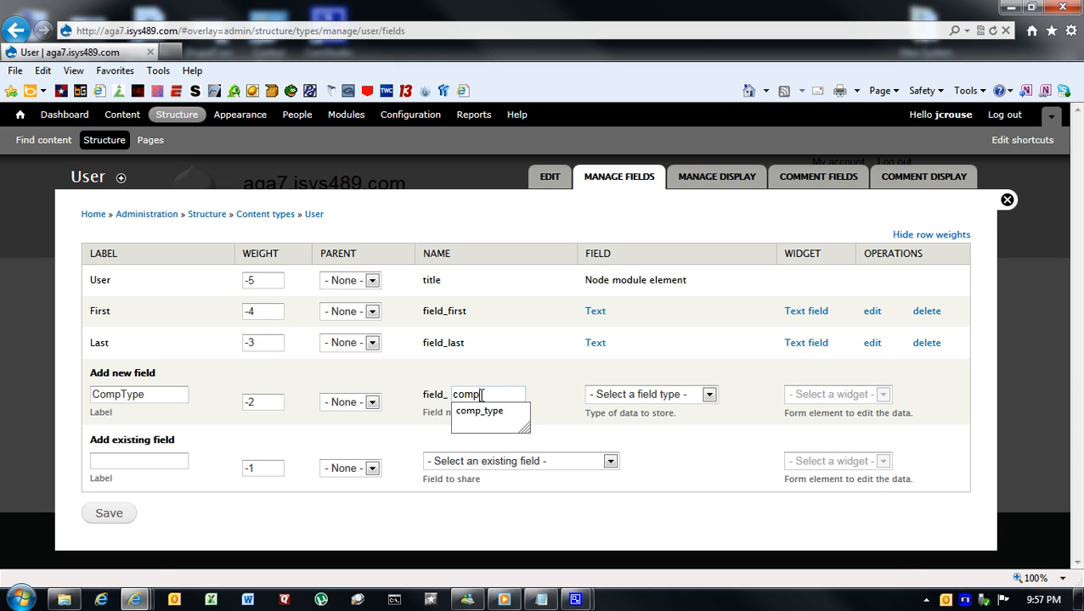
{"action": "type", "text": "_type"}
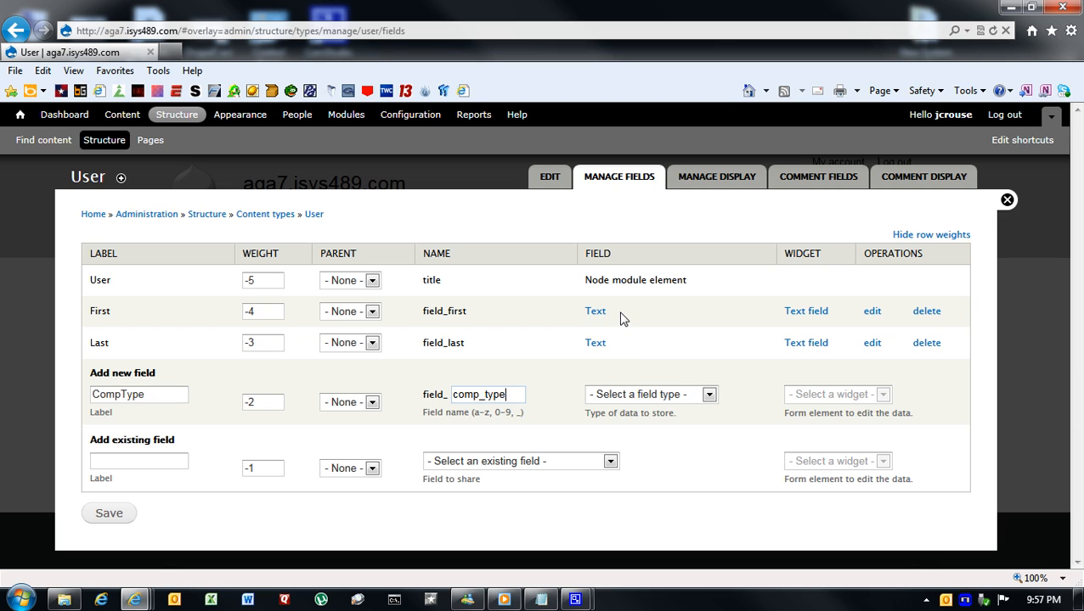
- Make the new CompType field a Node reference with a Select list widget and save it
{"action": "left_click", "coordinate": [708, 396]}
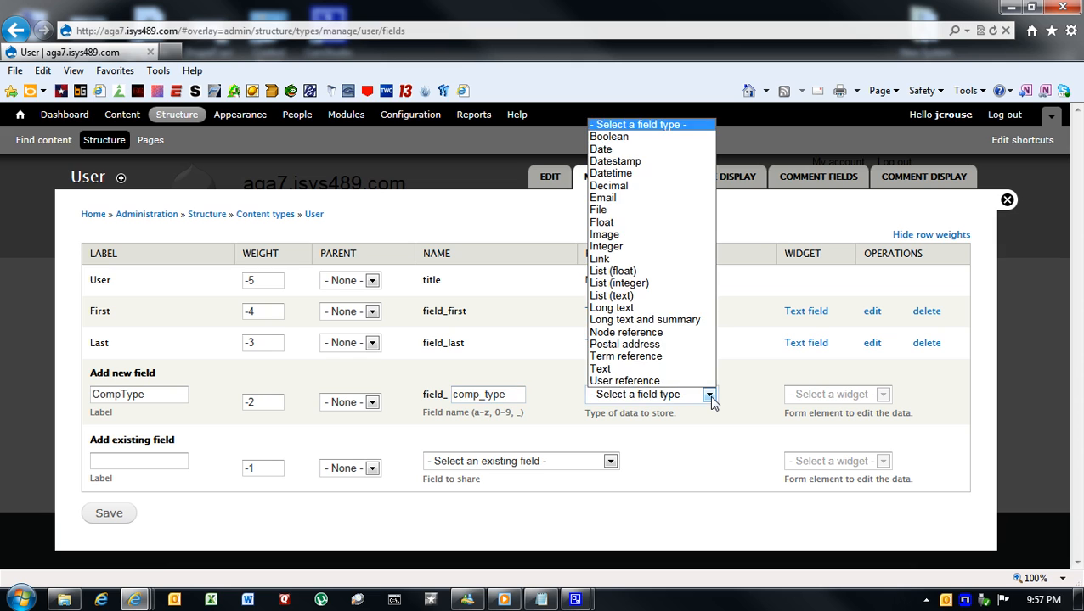
{"action": "left_click", "coordinate": [642, 336]}
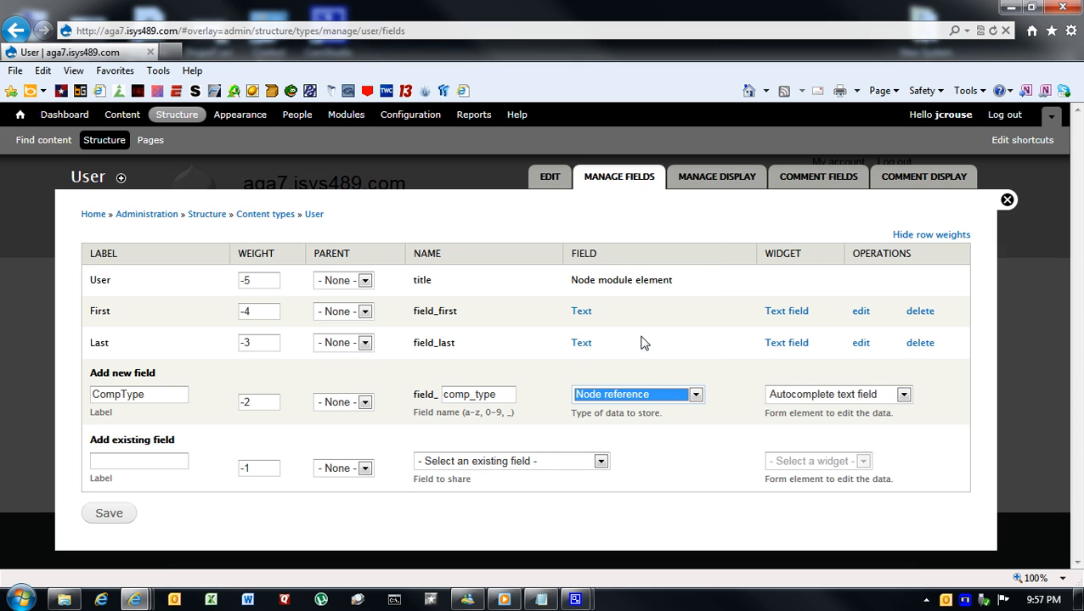
{"action": "left_click", "coordinate": [904, 396]}
{"action": "left_click", "coordinate": [803, 429]}
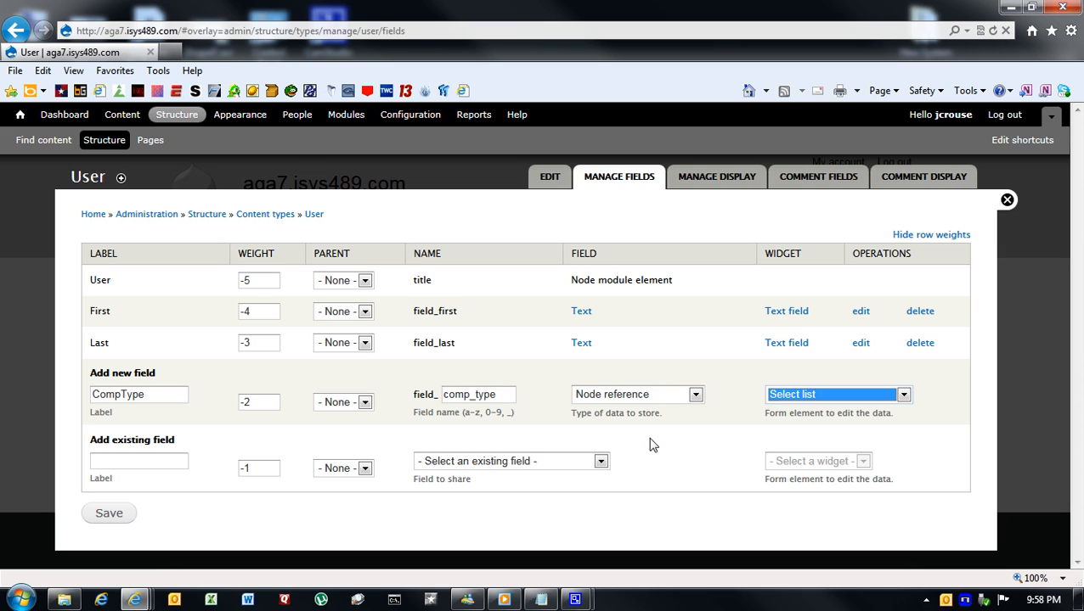
{"action": "left_click", "coordinate": [110, 515]}
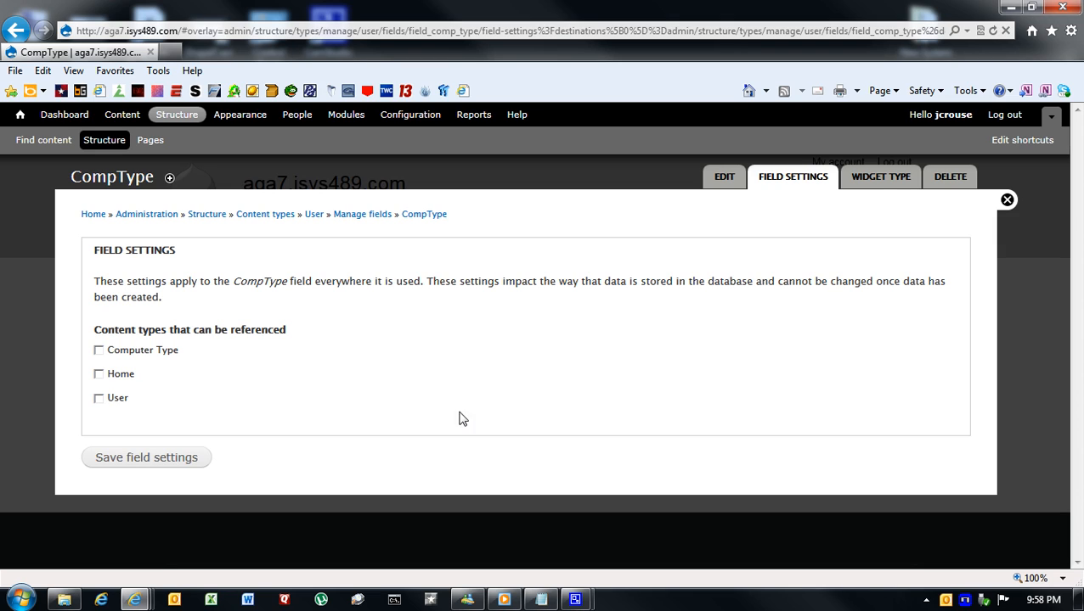
- Allow the CompType field to reference Computer Type content, then save the field settings and the field's configuration
{"action": "left_click", "coordinate": [99, 350]}
{"action": "left_click", "coordinate": [174, 462]}
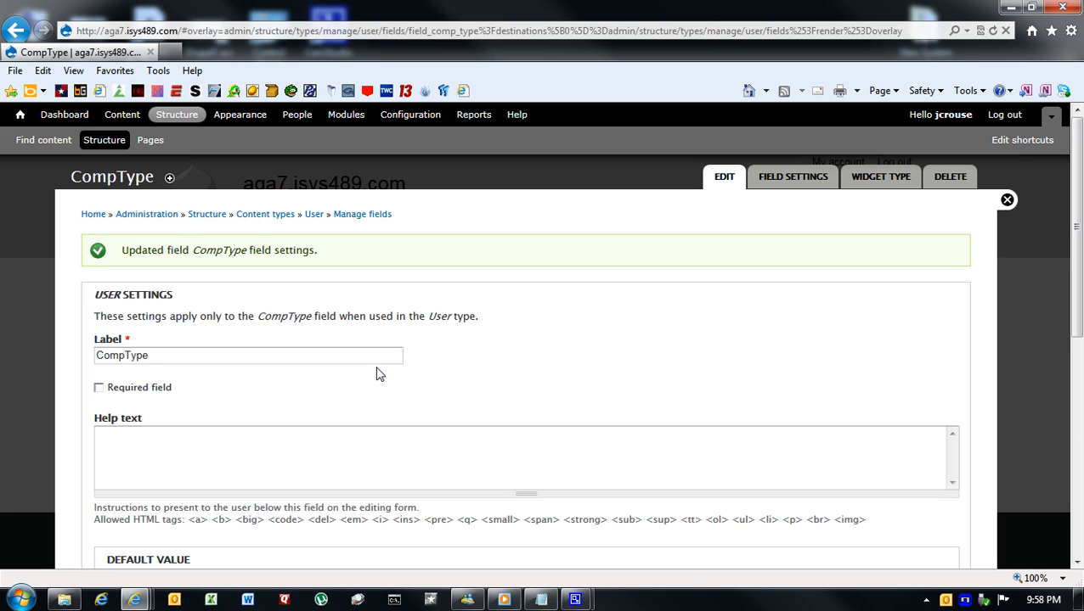
{"action": "scroll", "coordinate": [379, 370], "scroll_direction": "down", "scroll_amount": 3}
{"action": "scroll", "coordinate": [379, 370], "scroll_direction": "down", "scroll_amount": 3}
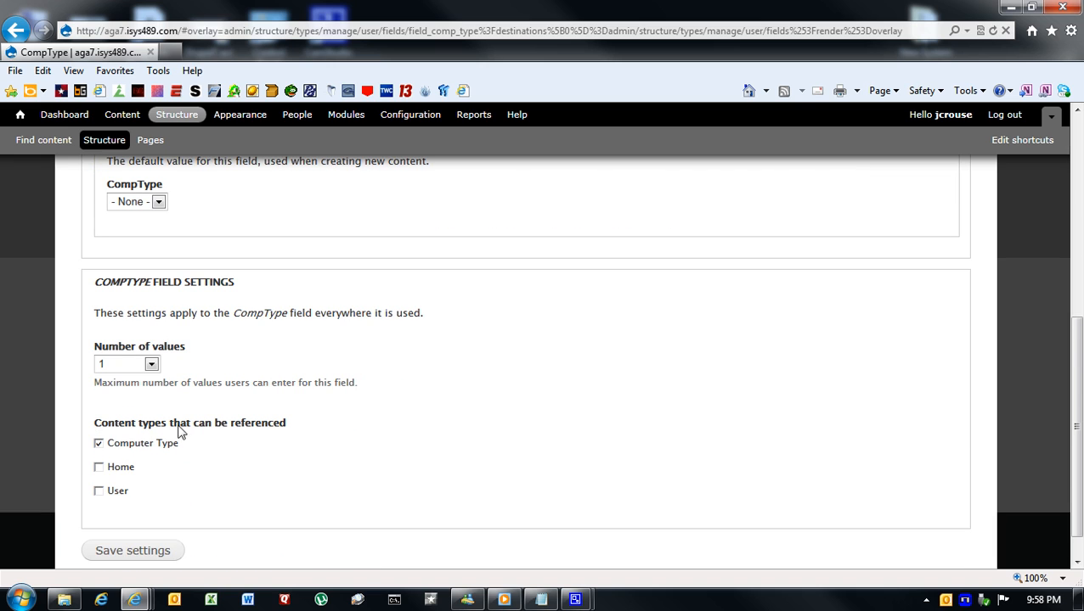
{"action": "scroll", "coordinate": [348, 405], "scroll_direction": "up", "scroll_amount": 5}
{"action": "scroll", "coordinate": [349, 406], "scroll_direction": "down", "scroll_amount": 5}
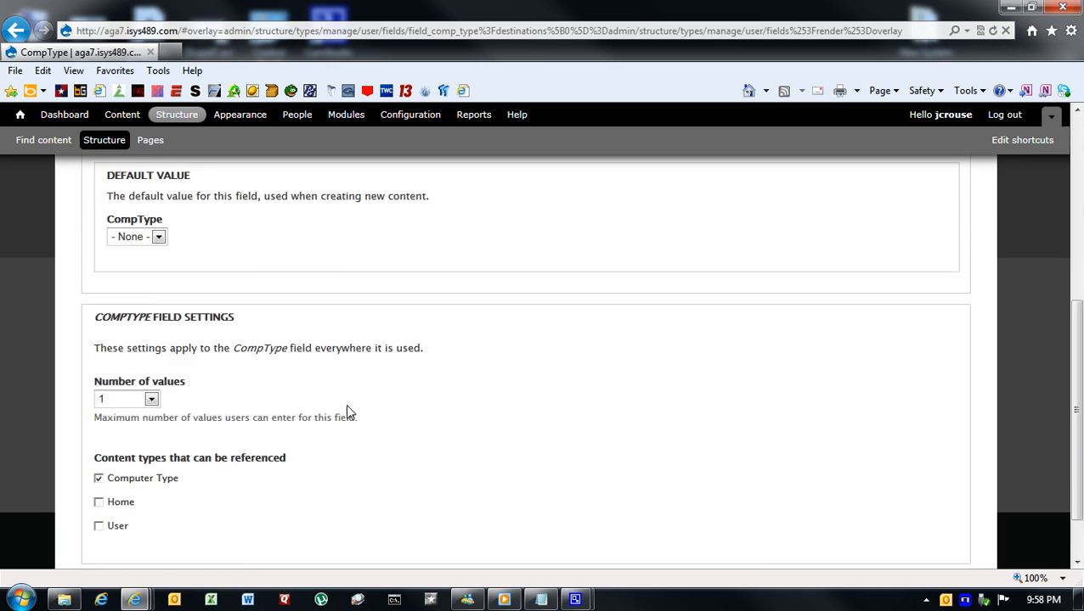
{"action": "left_click", "coordinate": [158, 515]}
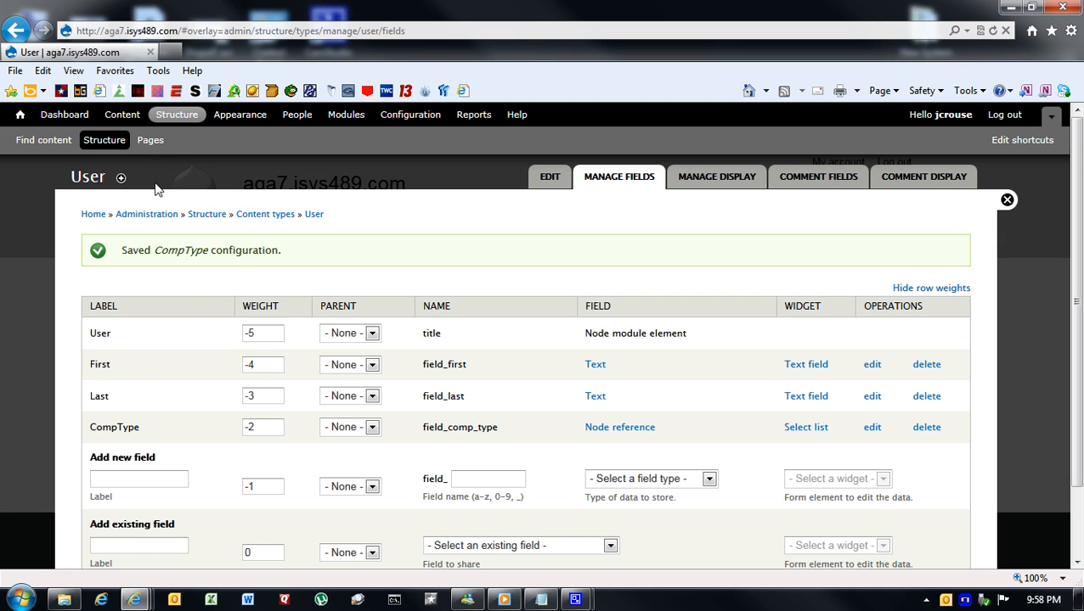
- View the Computer Type content item 0003 from the site's content list and examine its Type ID and Type values
{"action": "left_click", "coordinate": [127, 116]}
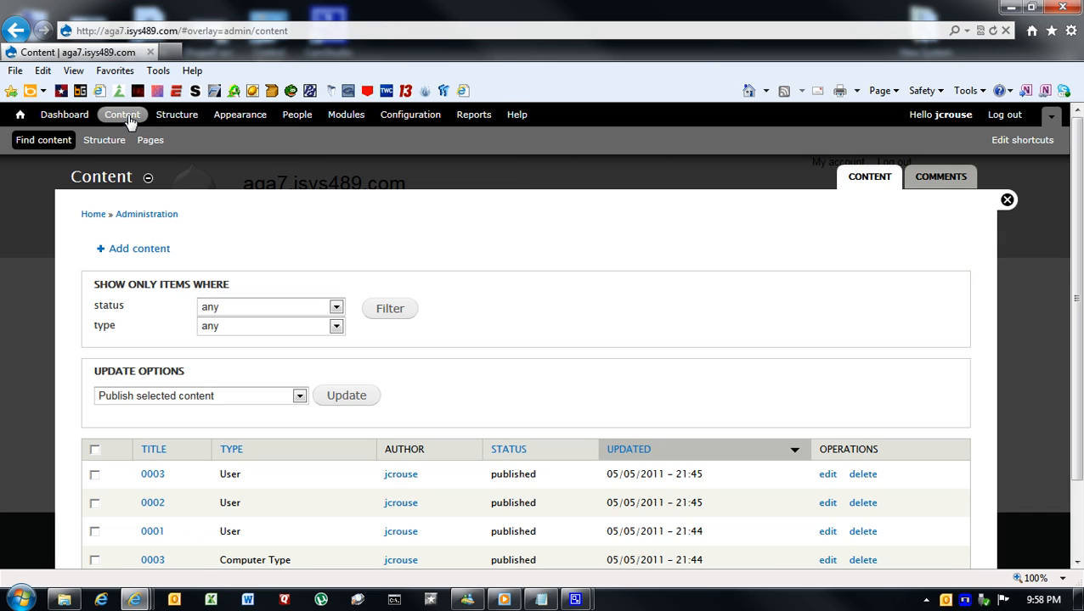
{"action": "scroll", "coordinate": [517, 335], "scroll_direction": "down", "scroll_amount": 2}
{"action": "scroll", "coordinate": [518, 332], "scroll_direction": "up", "scroll_amount": 2}
{"action": "scroll", "coordinate": [520, 329], "scroll_direction": "down", "scroll_amount": 2}
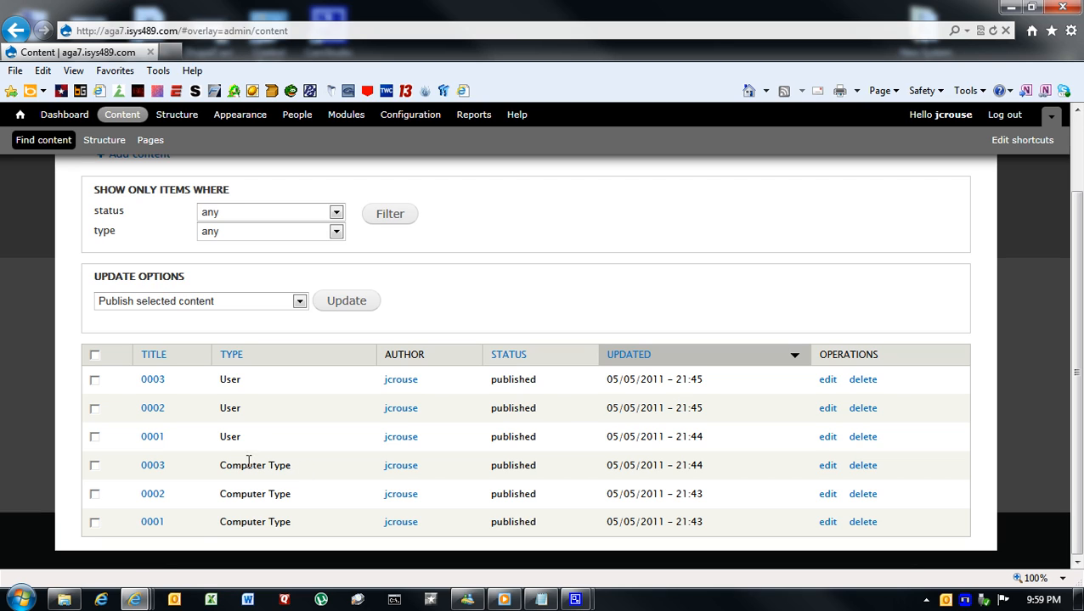
{"action": "left_click", "coordinate": [153, 467]}
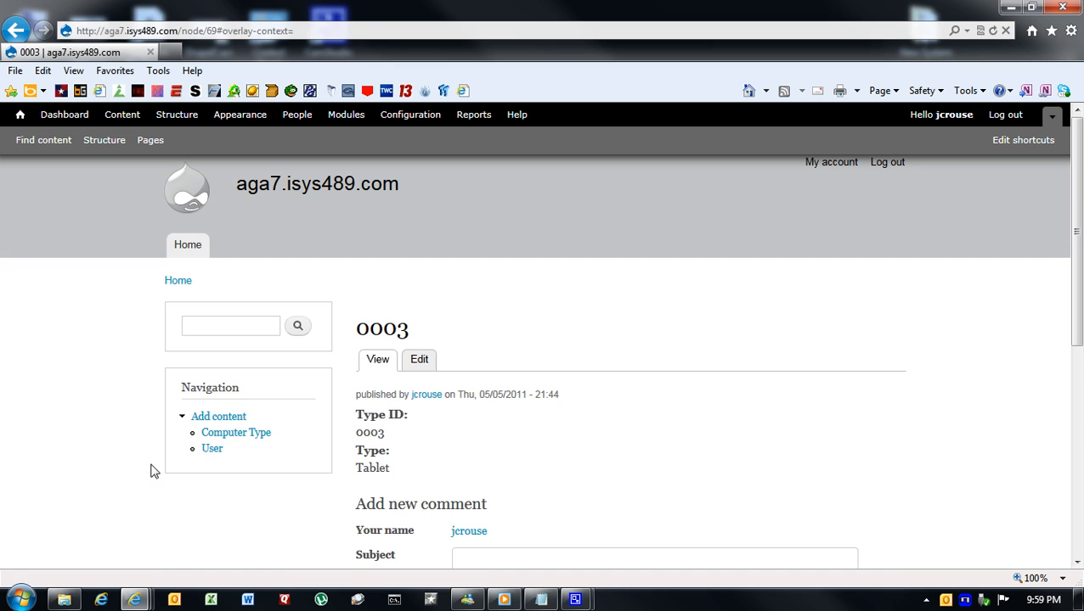
{"action": "scroll", "coordinate": [509, 451], "scroll_direction": "down", "scroll_amount": 2}
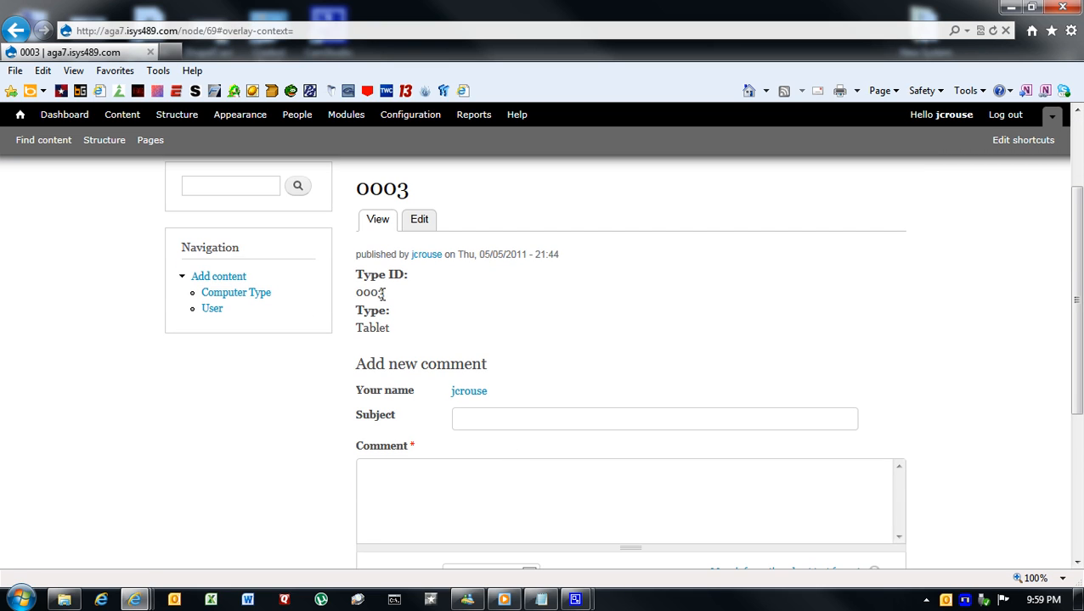
{"action": "left_click_drag", "start_coordinate": [384, 293], "coordinate": [355, 292]}
{"action": "left_click_drag", "start_coordinate": [389, 331], "coordinate": [358, 332]}
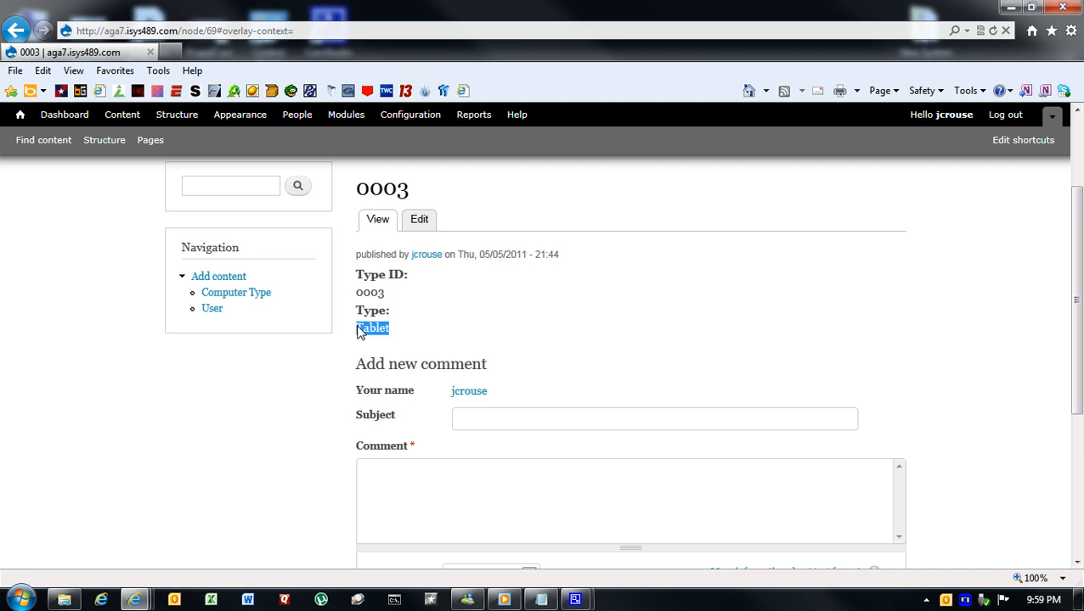
- Edit User content item 0003, set its CompType to 0001, and save it
{"action": "left_click", "coordinate": [123, 115]}
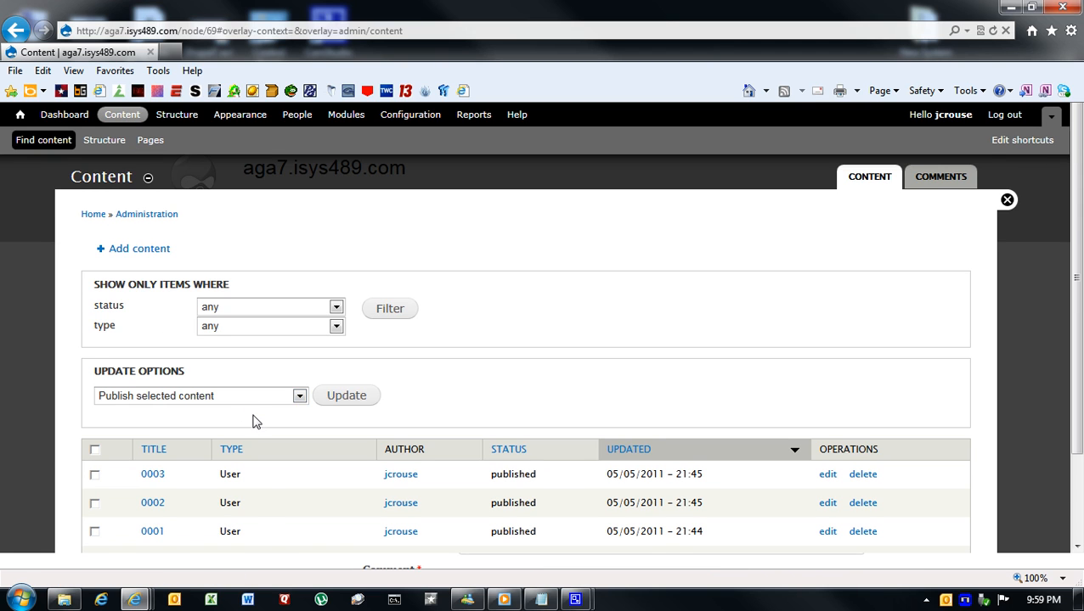
{"action": "scroll", "coordinate": [256, 422], "scroll_direction": "down", "scroll_amount": 2}
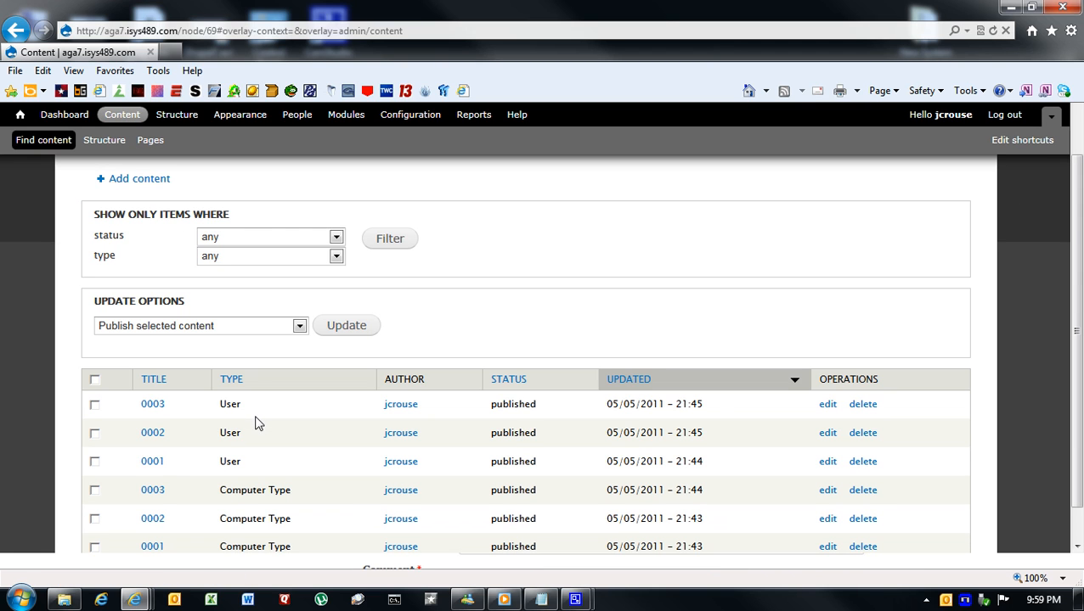
{"action": "left_click", "coordinate": [828, 405]}
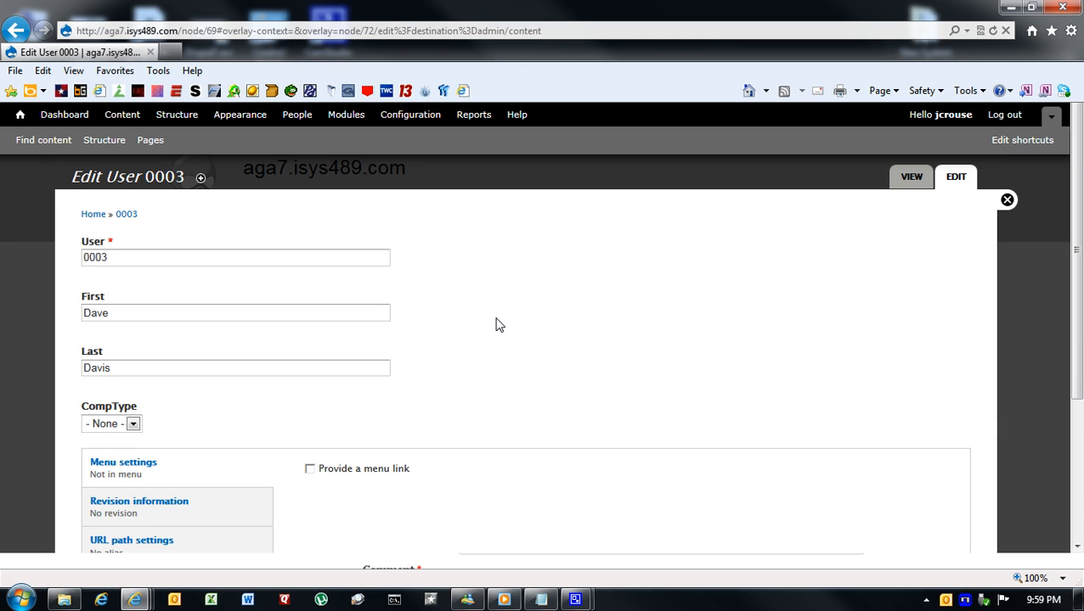
{"action": "left_click", "coordinate": [132, 425]}
{"action": "left_click", "coordinate": [116, 450]}
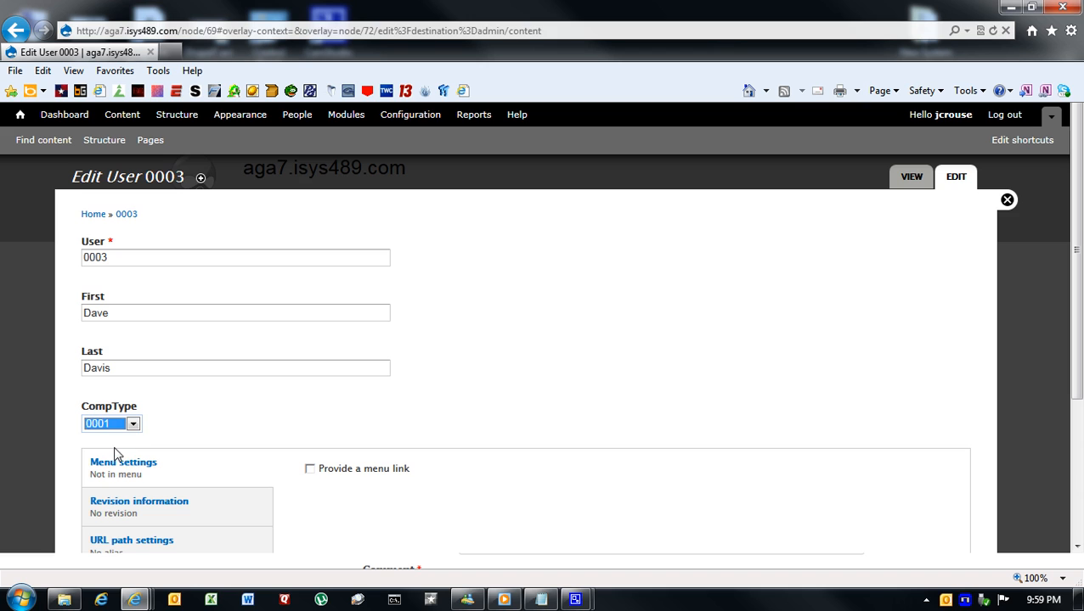
{"action": "left_click", "coordinate": [585, 425]}
{"action": "scroll", "coordinate": [585, 425], "scroll_direction": "down", "scroll_amount": 5}
{"action": "left_click", "coordinate": [108, 504]}
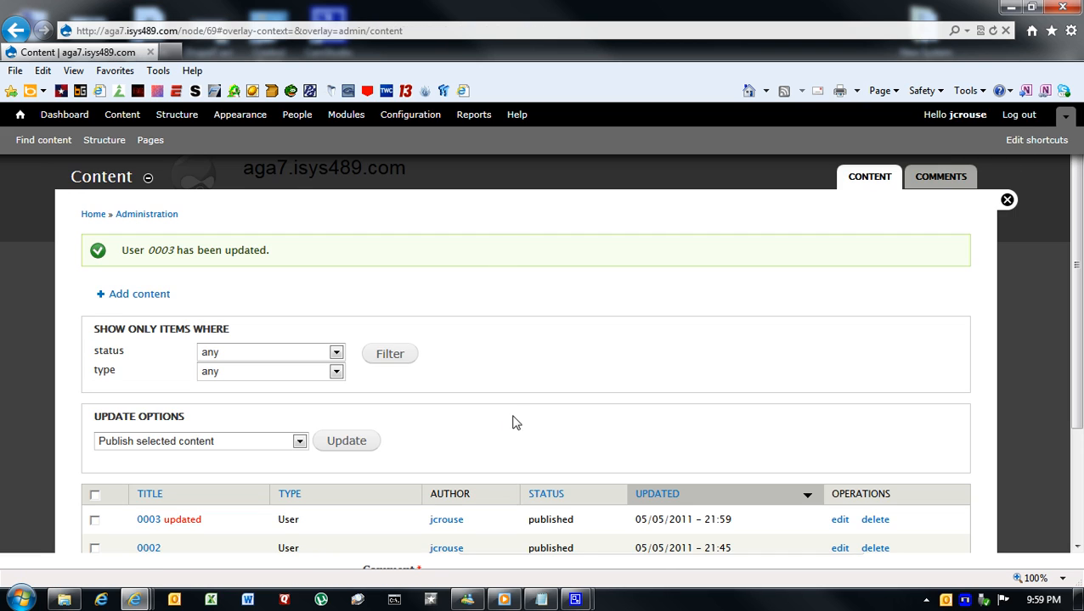
- Edit User content item 0002, set its CompType to 0003, and save it
{"action": "scroll", "coordinate": [514, 422], "scroll_direction": "down", "scroll_amount": 3}
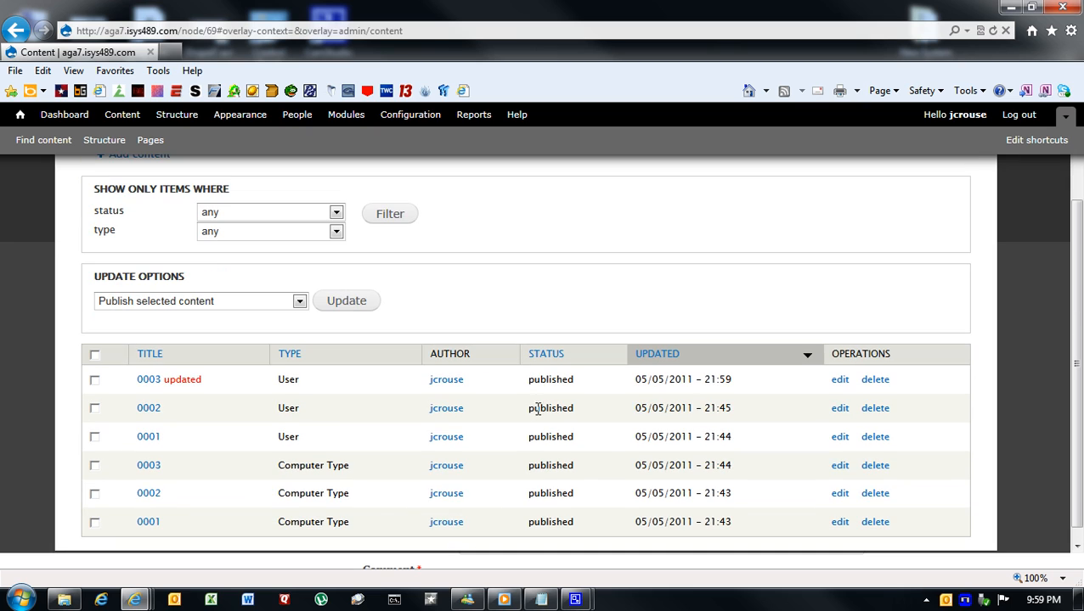
{"action": "left_click", "coordinate": [840, 409]}
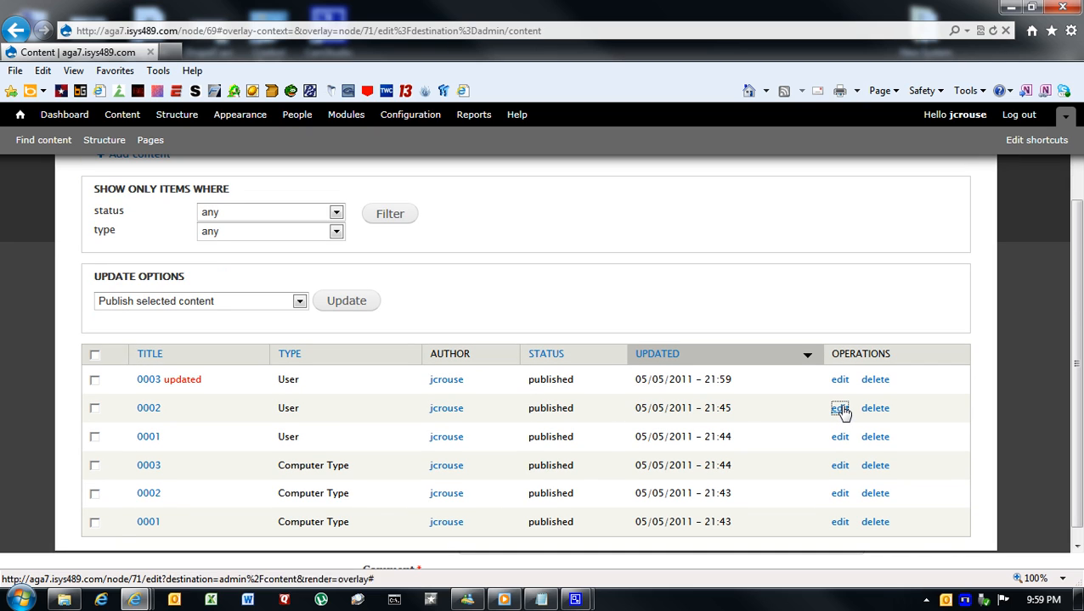
{"action": "left_click", "coordinate": [133, 424]}
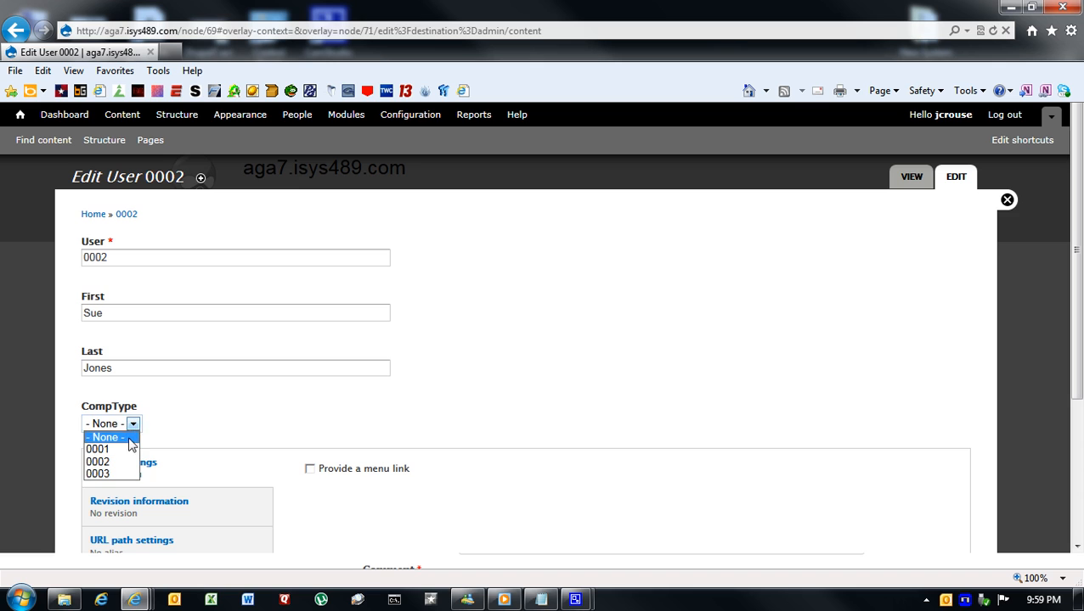
{"action": "left_click", "coordinate": [123, 475]}
{"action": "scroll", "coordinate": [363, 414], "scroll_direction": "down", "scroll_amount": 3}
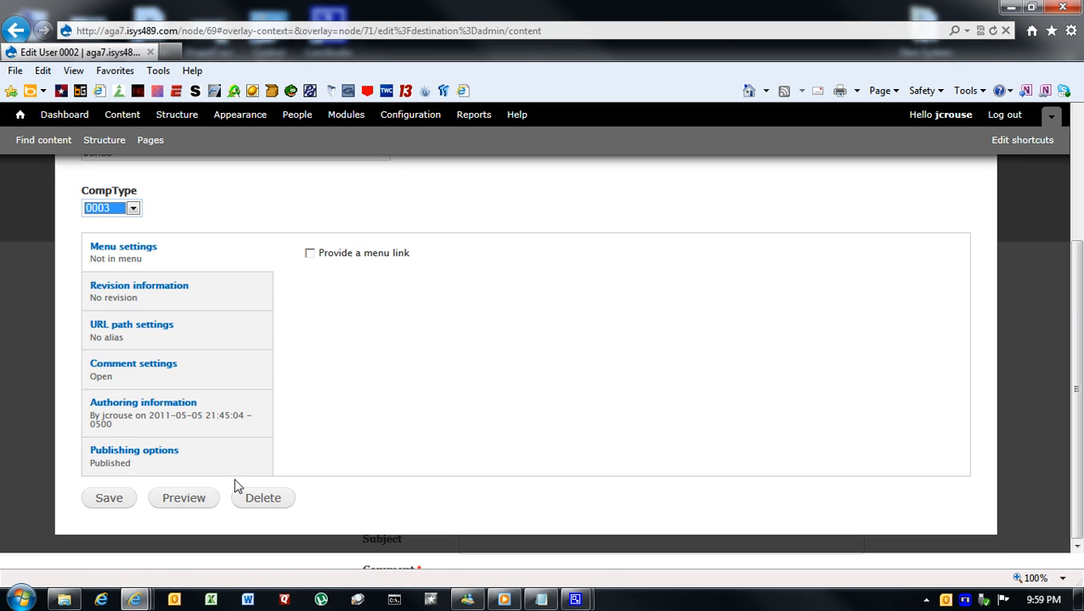
{"action": "left_click", "coordinate": [126, 501]}
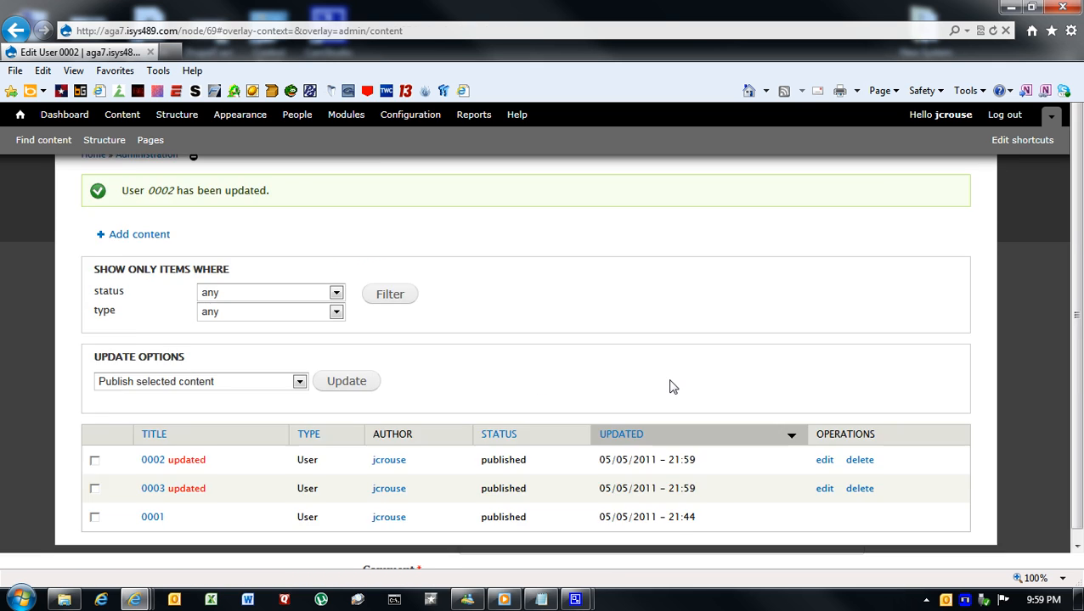
- Edit User content item 0001, set its CompType to 0002, and save it
{"action": "scroll", "coordinate": [692, 384], "scroll_direction": "down", "scroll_amount": 1}
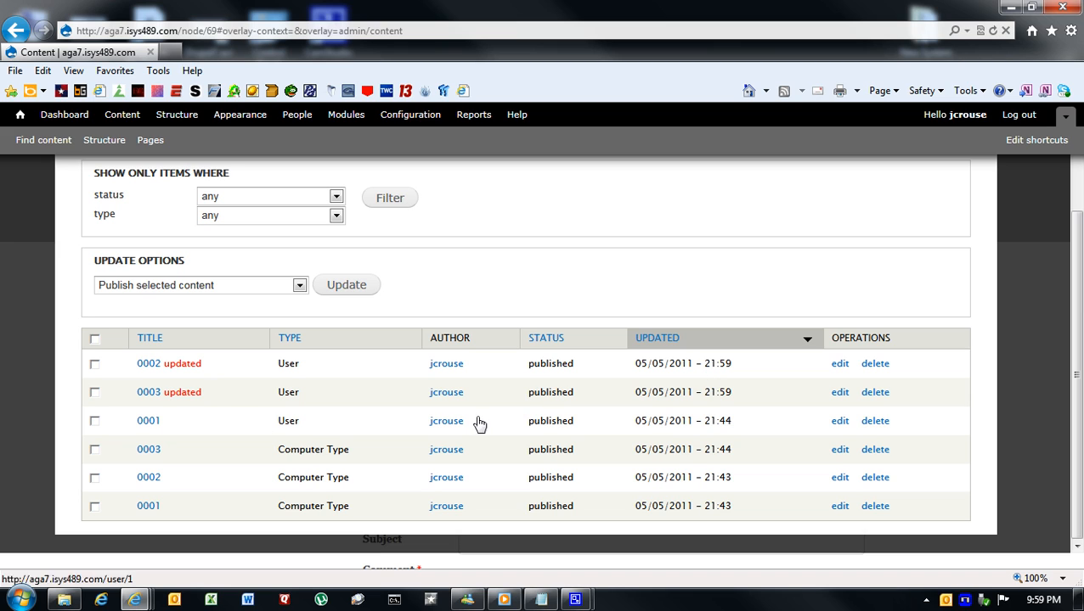
{"action": "left_click", "coordinate": [839, 422]}
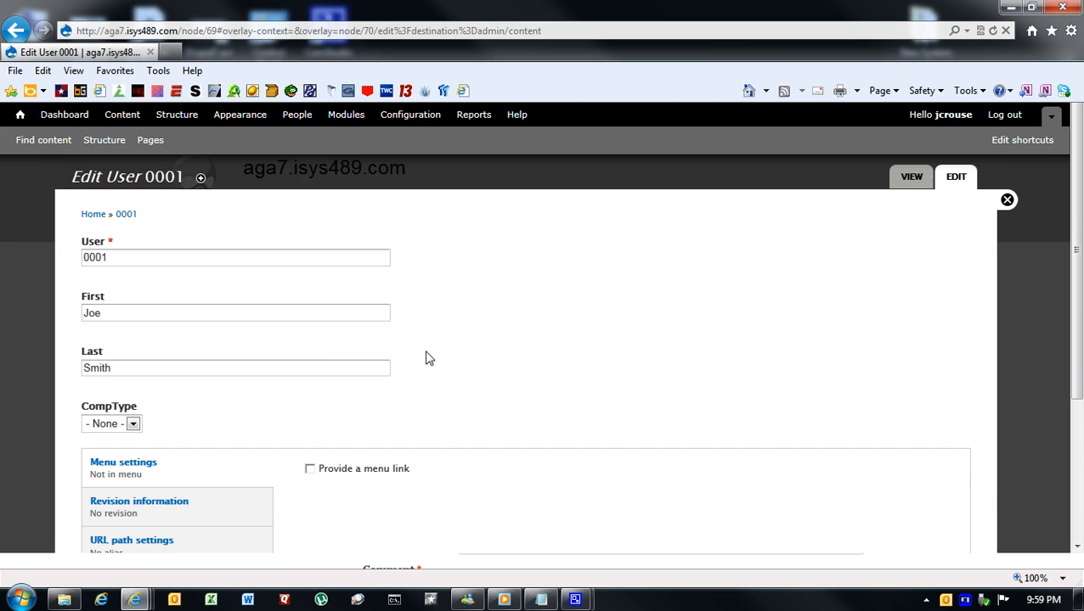
{"action": "left_click", "coordinate": [134, 424]}
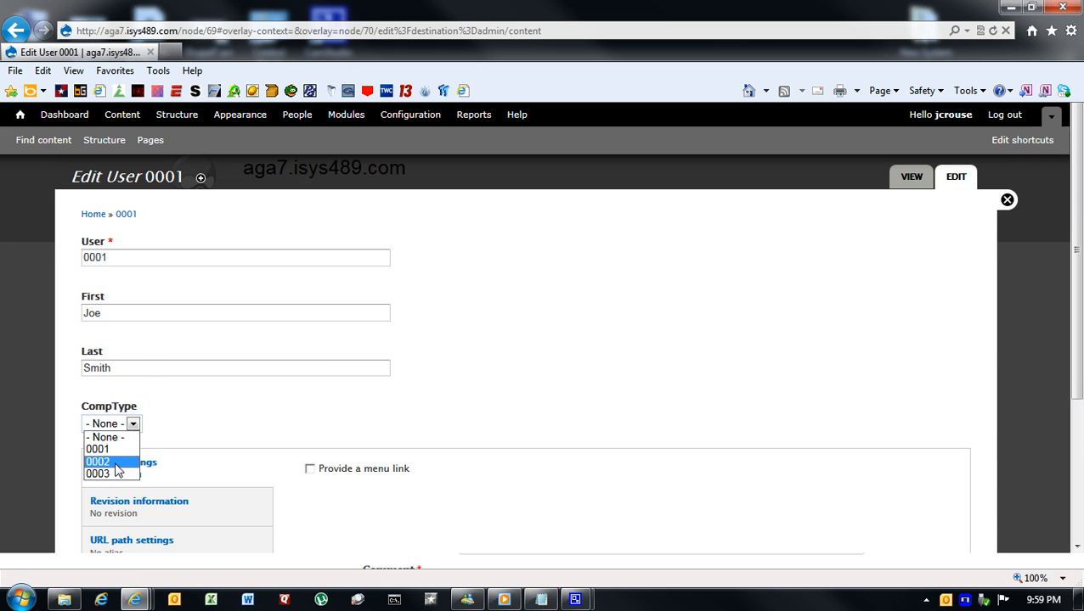
{"action": "left_click", "coordinate": [117, 463]}
{"action": "scroll", "coordinate": [308, 410], "scroll_direction": "down", "scroll_amount": 1}
{"action": "scroll", "coordinate": [308, 411], "scroll_direction": "down", "scroll_amount": 3}
{"action": "left_click", "coordinate": [123, 499]}
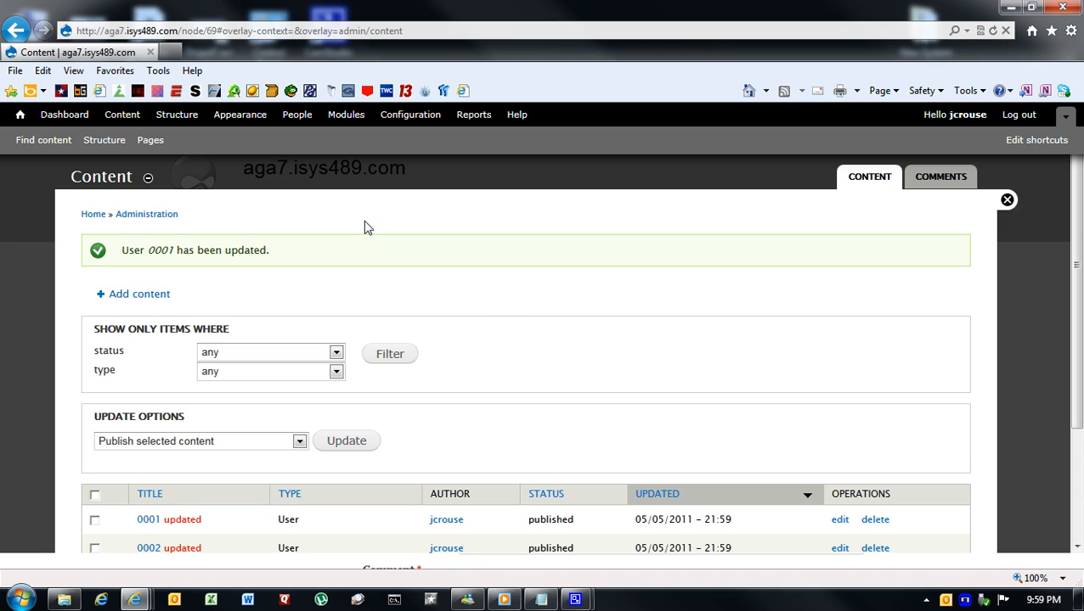
- Start a new view in the site's structure settings and name it MyCompView
{"action": "left_click", "coordinate": [186, 122]}
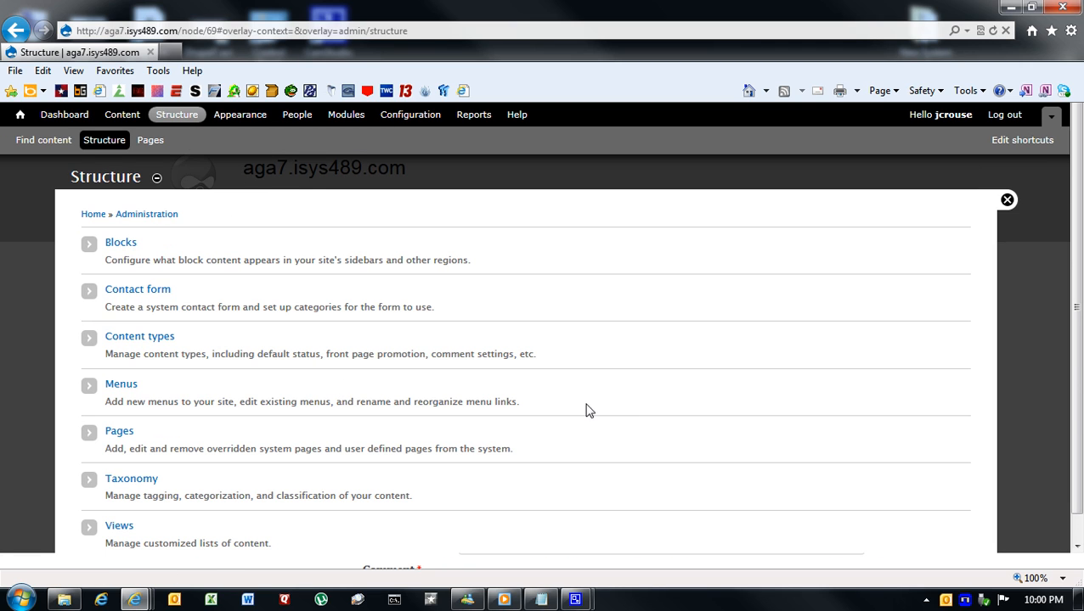
{"action": "left_click", "coordinate": [119, 528]}
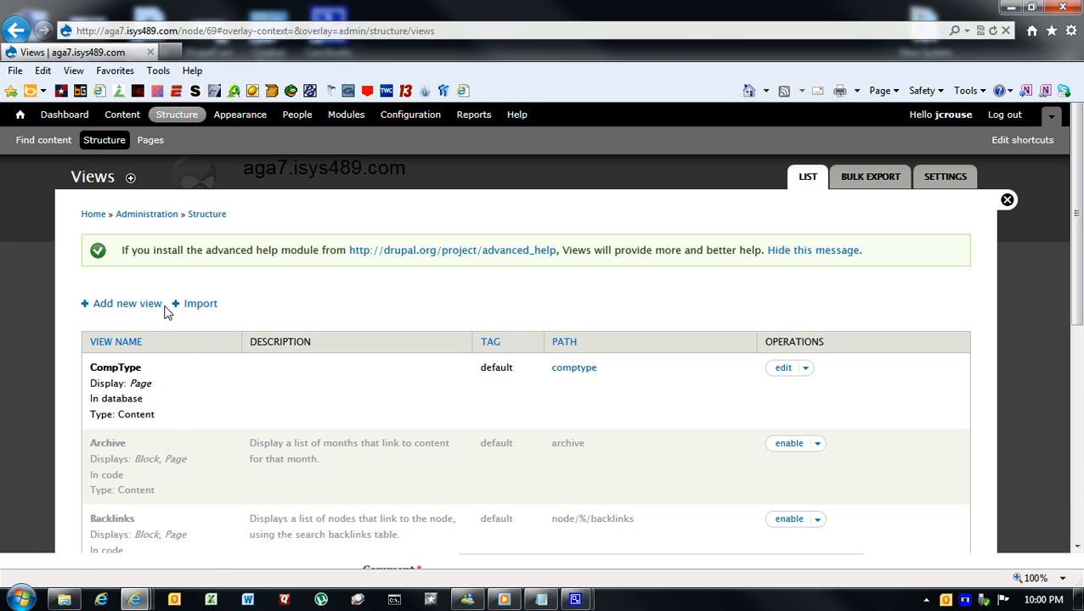
{"action": "left_click", "coordinate": [127, 304]}
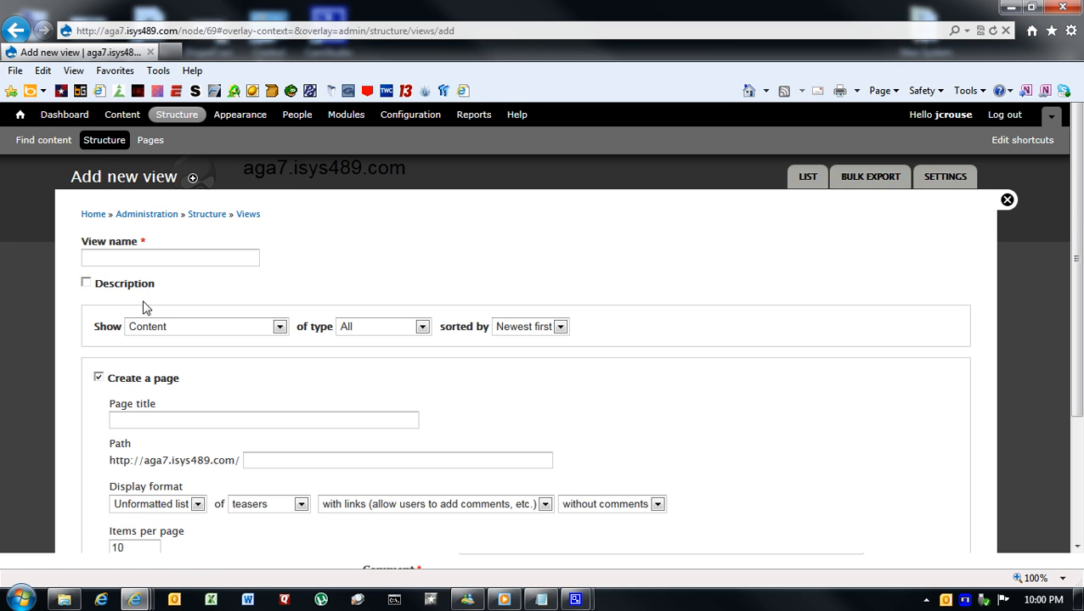
{"action": "left_click", "coordinate": [127, 261]}
{"action": "type", "text": "M"}
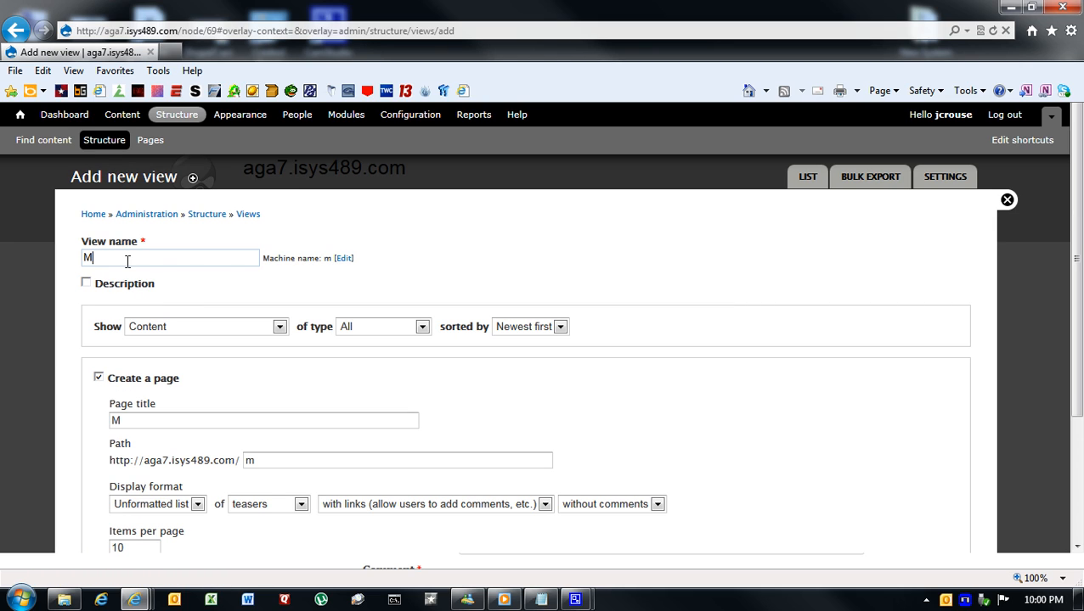
{"action": "type", "text": "yComp"}
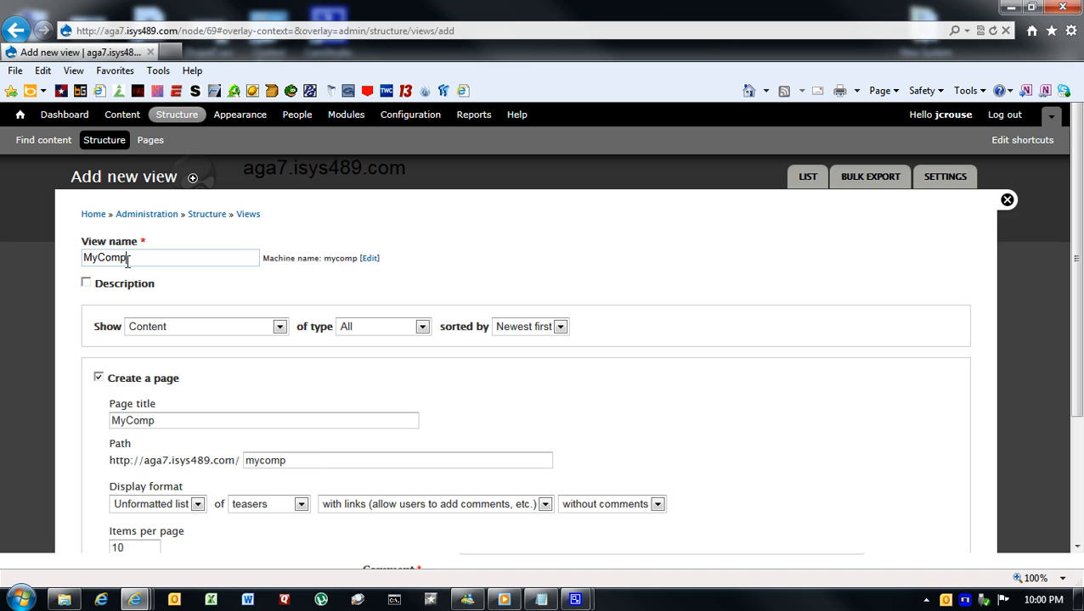
{"action": "type", "text": "View"}
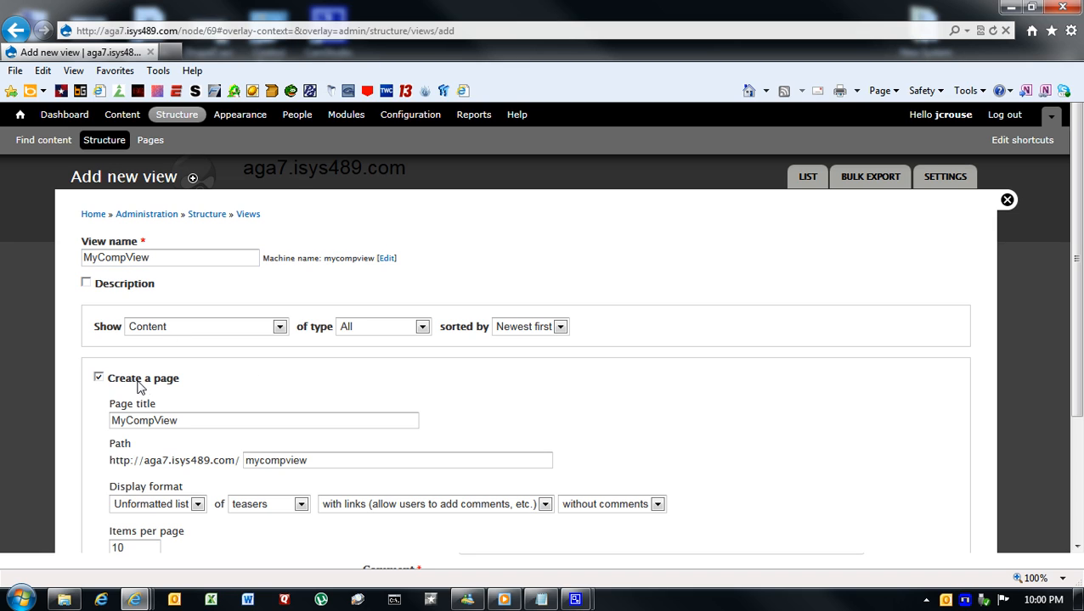
- Check the path of the view's page and set its display format to Table
{"action": "scroll", "coordinate": [223, 389], "scroll_direction": "down", "scroll_amount": 1}
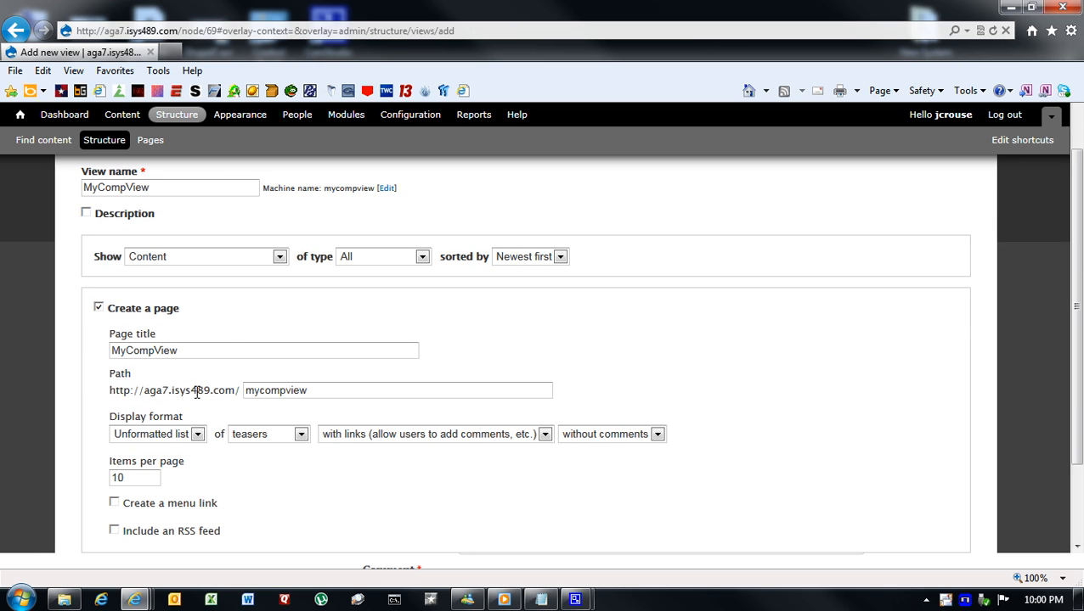
{"action": "left_click_drag", "start_coordinate": [111, 391], "coordinate": [236, 391]}
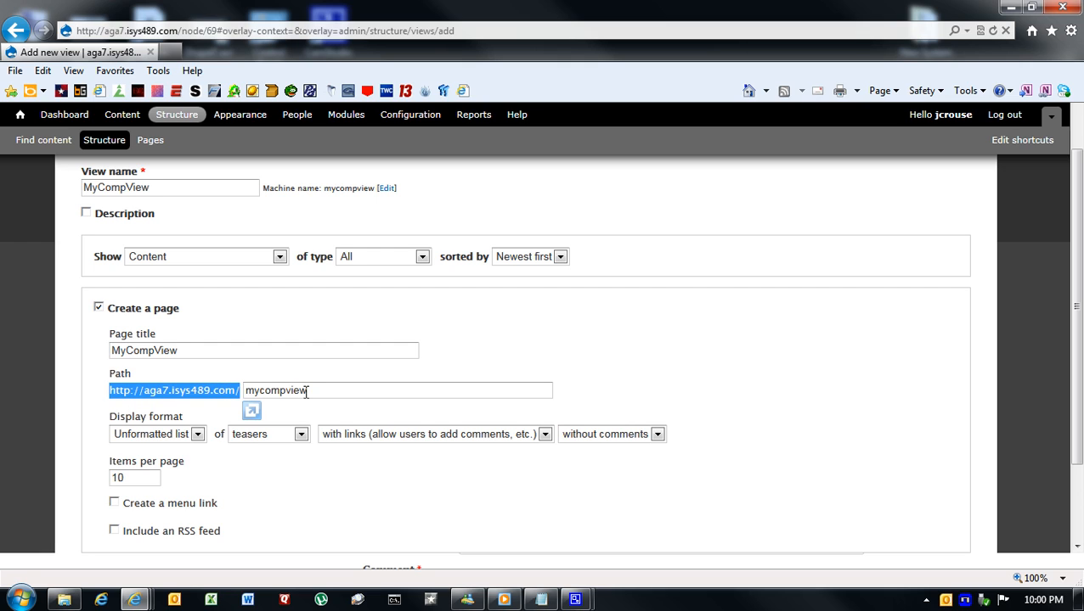
{"action": "left_click_drag", "start_coordinate": [309, 391], "coordinate": [245, 391]}
{"action": "left_click", "coordinate": [480, 357]}
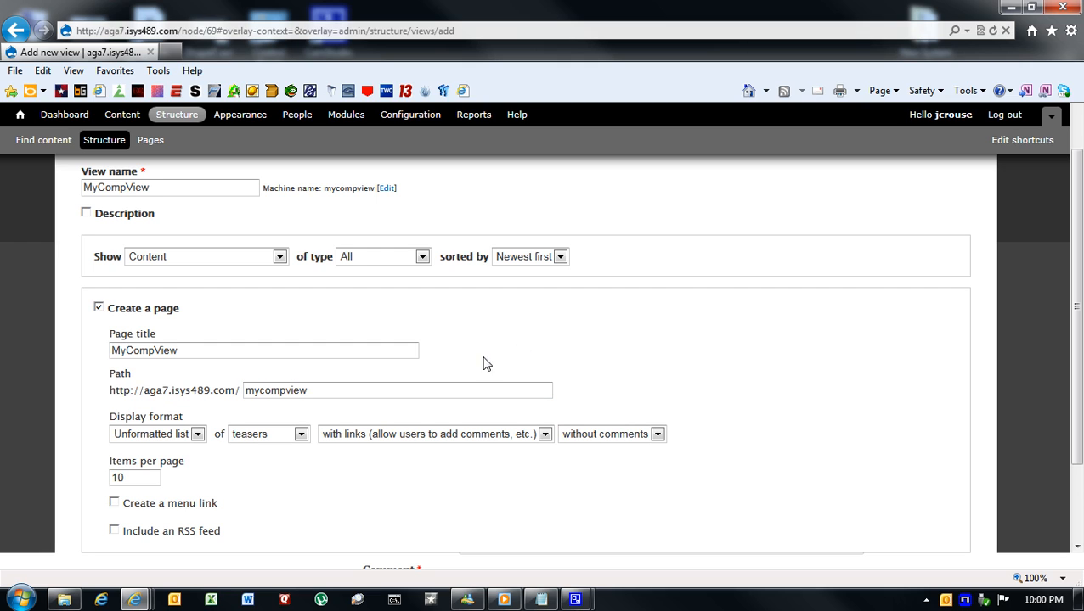
{"action": "left_click", "coordinate": [198, 435]}
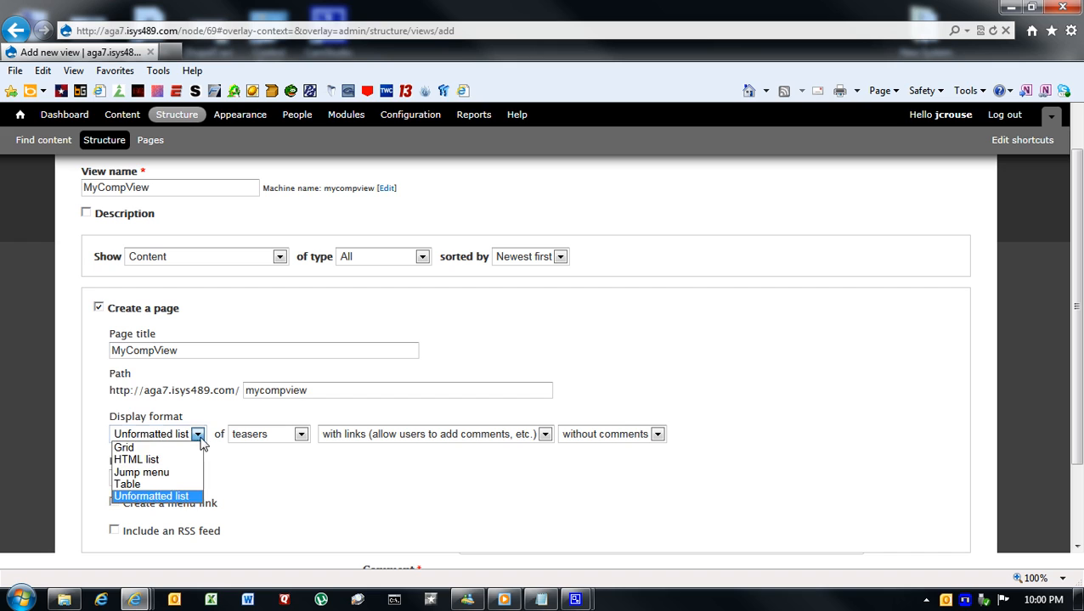
{"action": "left_click", "coordinate": [144, 484]}
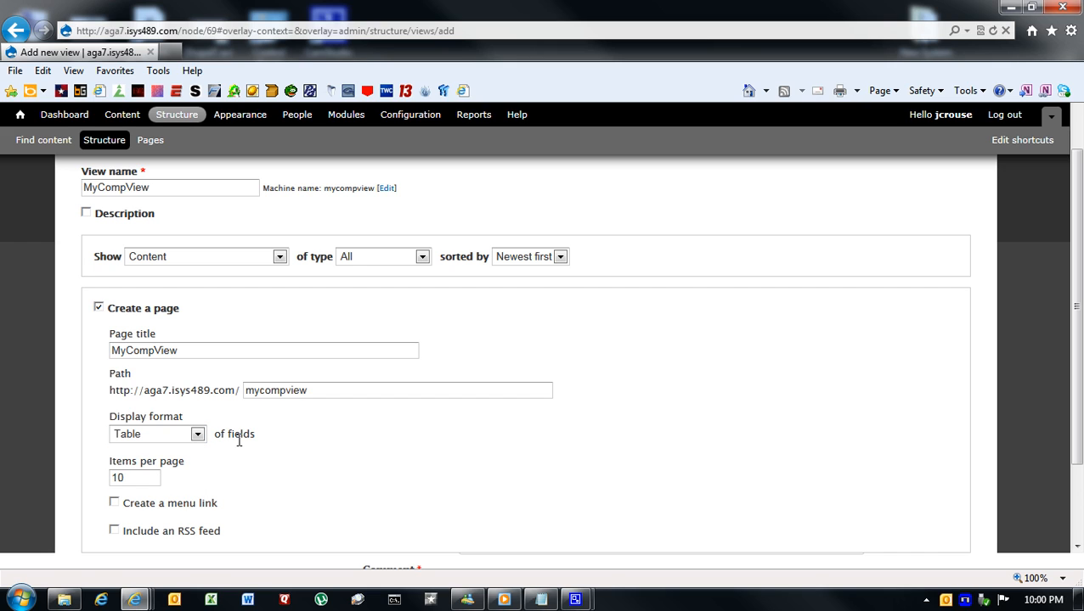
- Create a menu link for the page in the Navigation menu and continue to editing the view
{"action": "left_click", "coordinate": [113, 502]}
{"action": "scroll", "coordinate": [365, 478], "scroll_direction": "down", "scroll_amount": 2}
{"action": "scroll", "coordinate": [358, 478], "scroll_direction": "down", "scroll_amount": 1}
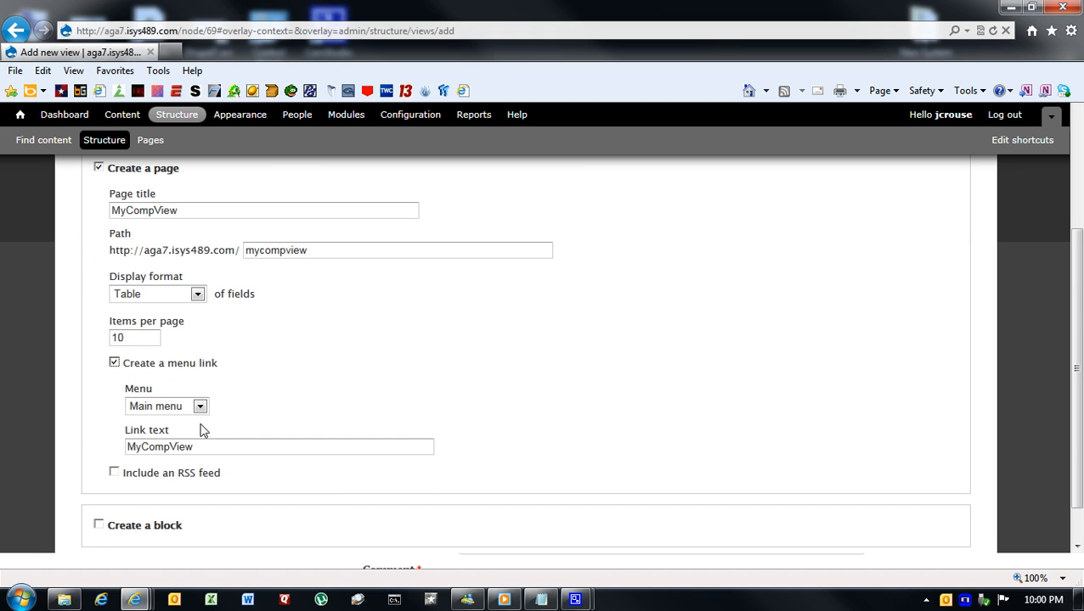
{"action": "left_click", "coordinate": [200, 406]}
{"action": "left_click", "coordinate": [174, 447]}
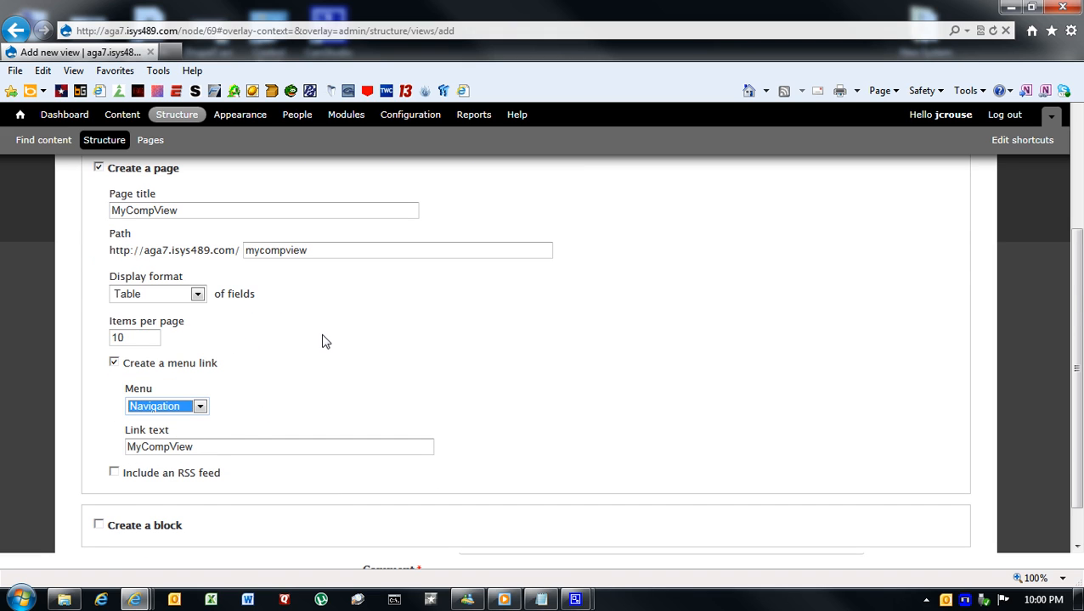
{"action": "left_click", "coordinate": [315, 359]}
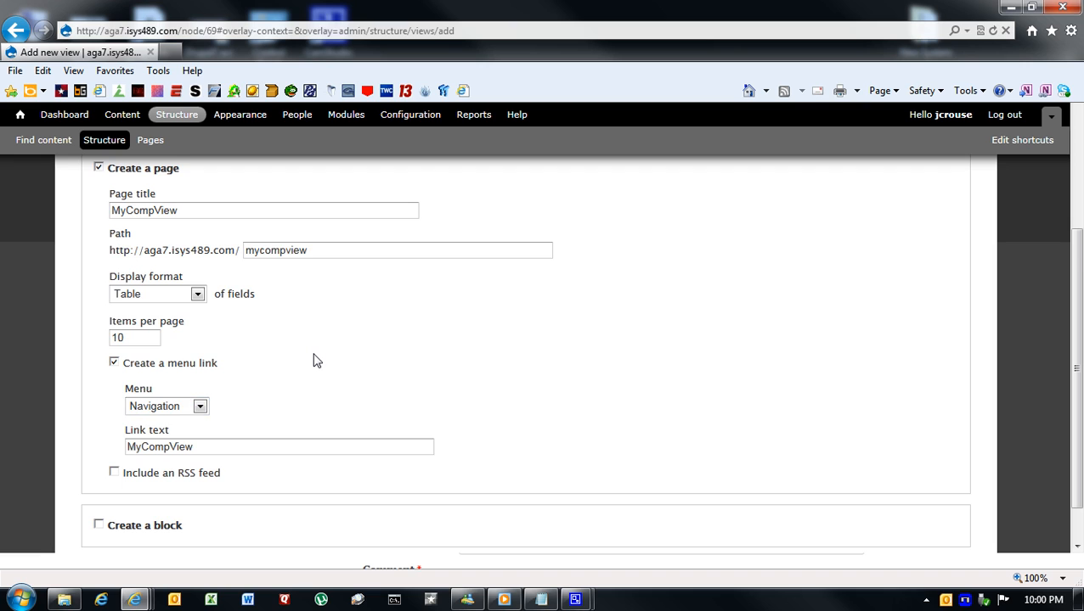
{"action": "scroll", "coordinate": [313, 360], "scroll_direction": "down", "scroll_amount": 1}
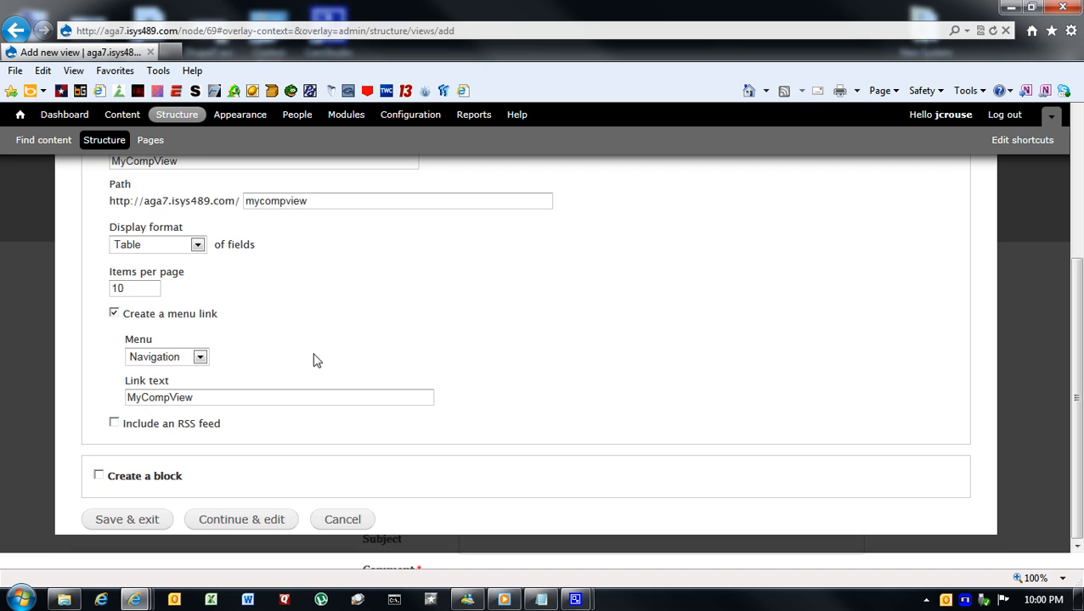
{"action": "left_click", "coordinate": [269, 526]}
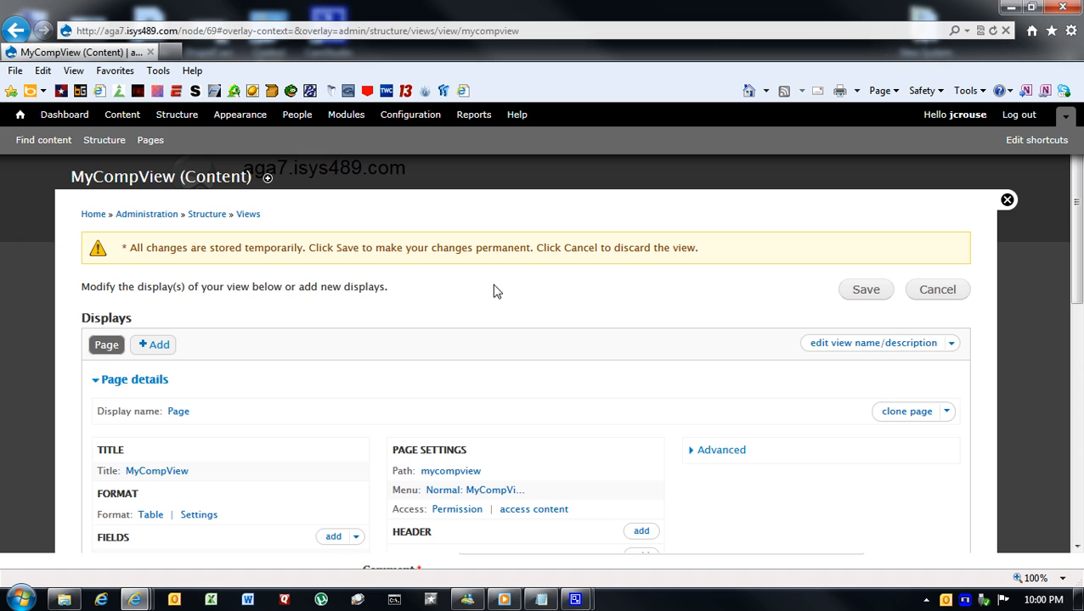
- Choose the fields Content: First, Content: Last and the computer_type Content: Type for MyCompView, and submit them for adding and configuring
{"action": "scroll", "coordinate": [496, 291], "scroll_direction": "down", "scroll_amount": 3}
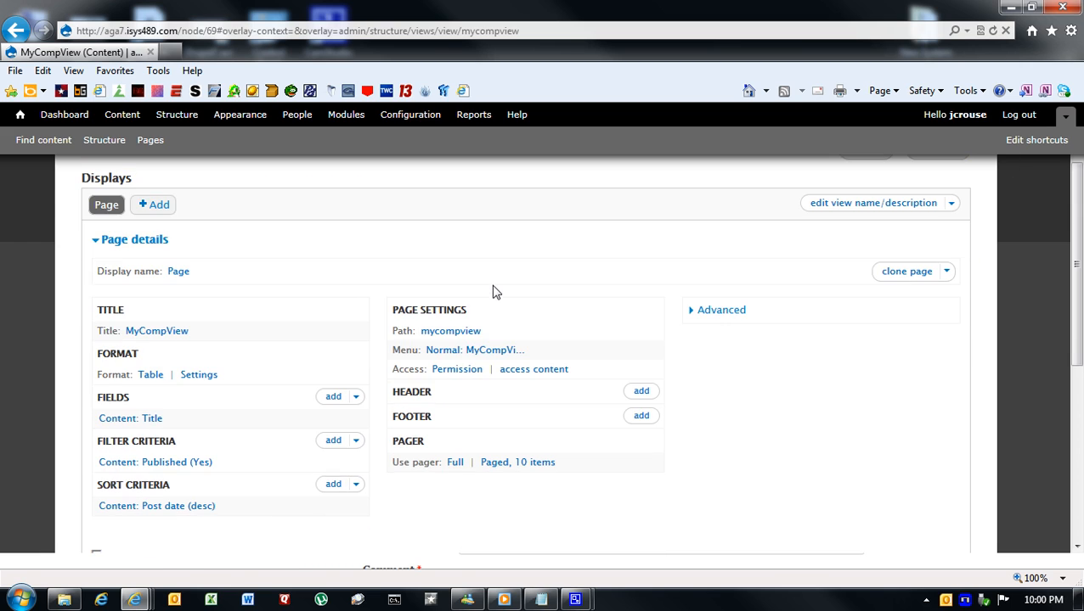
{"action": "left_click", "coordinate": [356, 399]}
{"action": "left_click", "coordinate": [325, 399]}
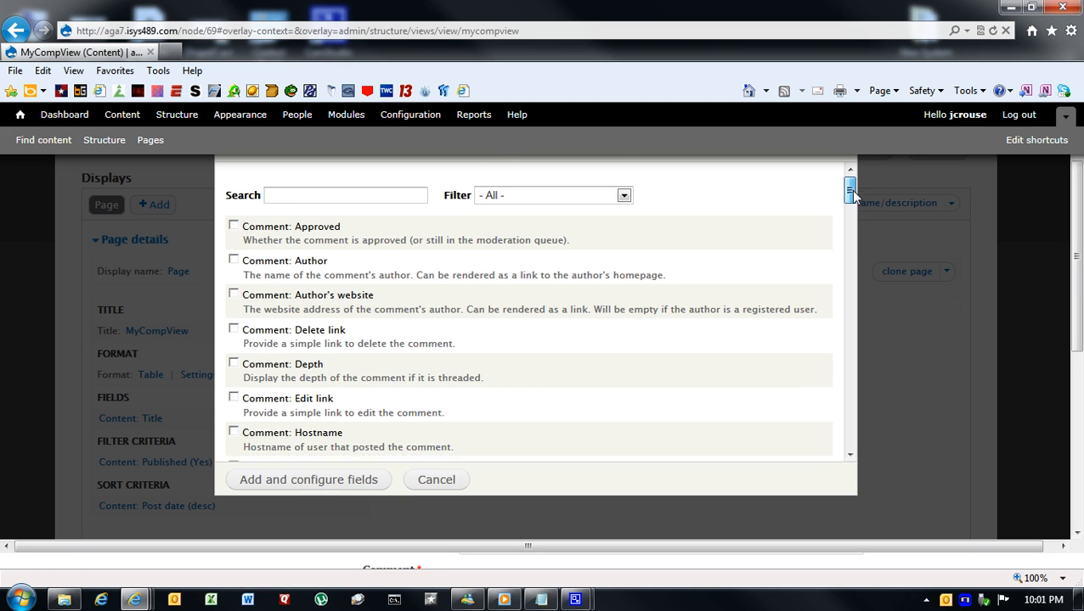
{"action": "left_click_drag", "start_coordinate": [850, 192], "coordinate": [846, 260]}
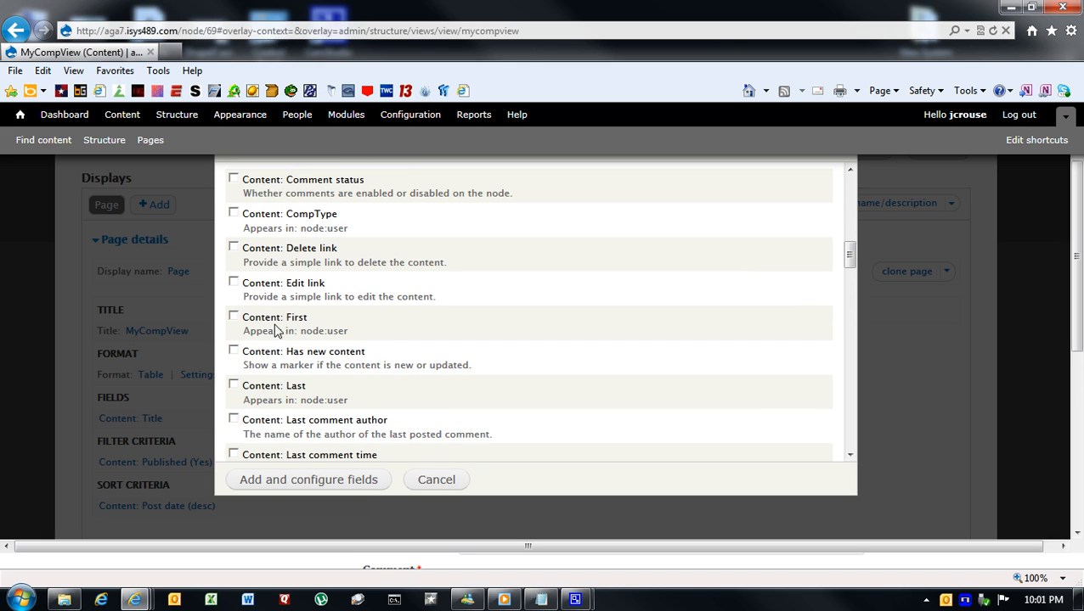
{"action": "left_click", "coordinate": [233, 318]}
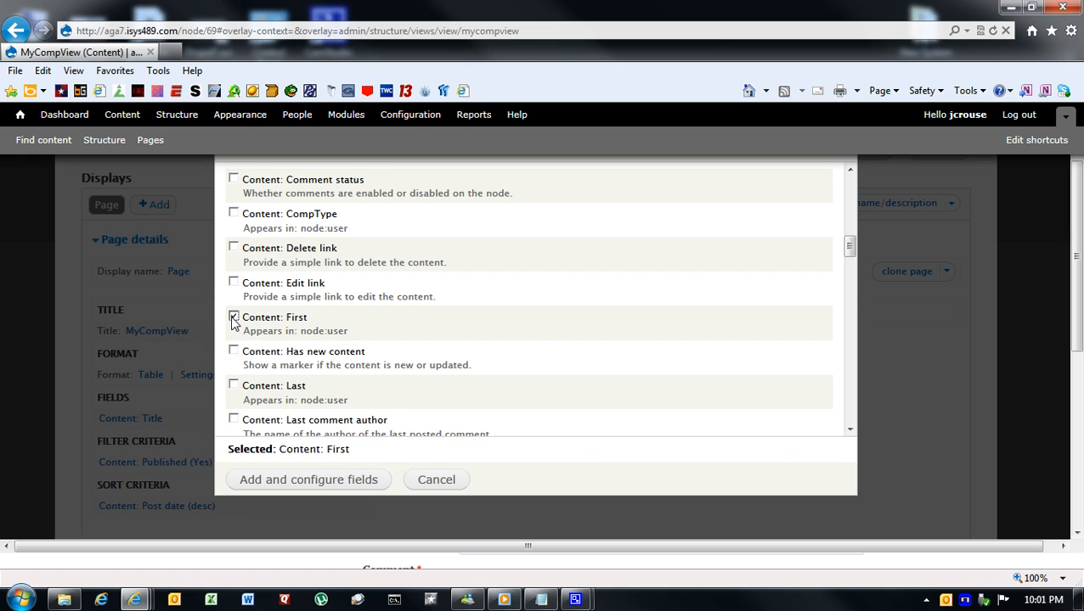
{"action": "left_click", "coordinate": [234, 386]}
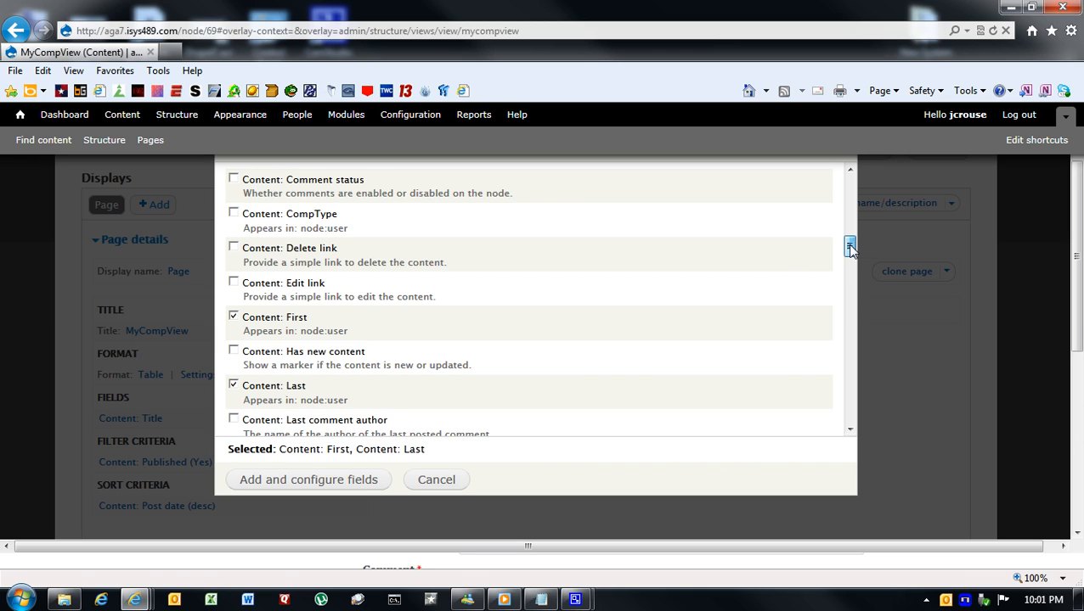
{"action": "left_click_drag", "start_coordinate": [850, 245], "coordinate": [856, 293]}
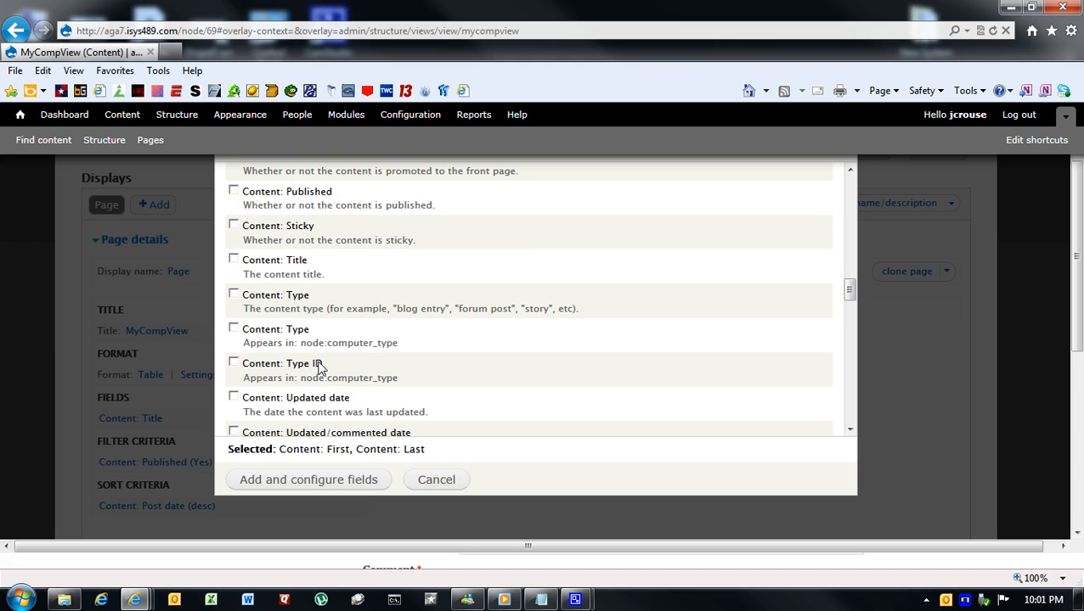
{"action": "left_click", "coordinate": [233, 329]}
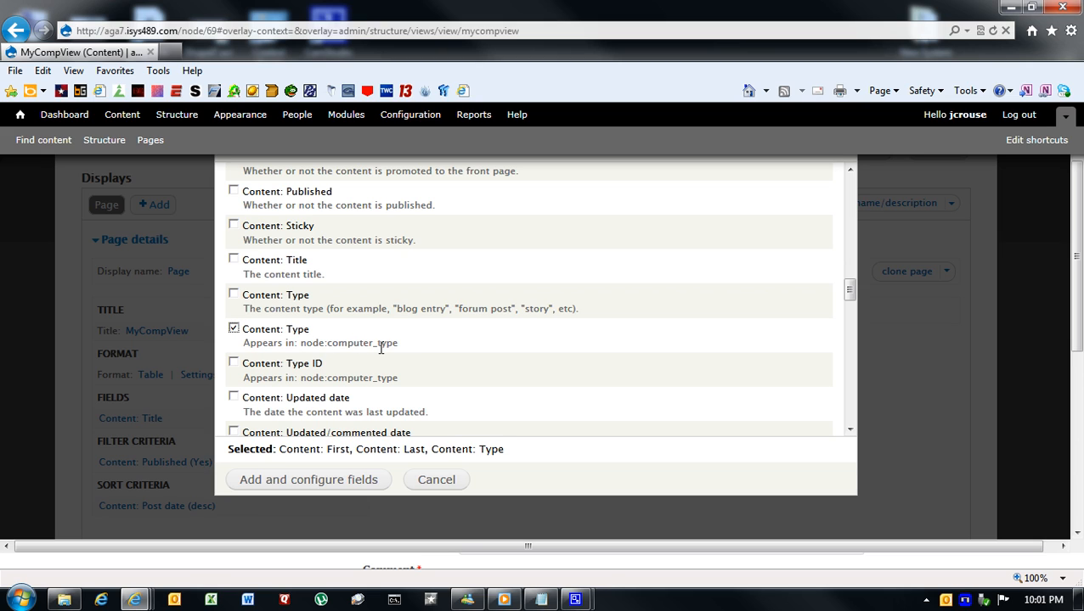
{"action": "left_click", "coordinate": [340, 489]}
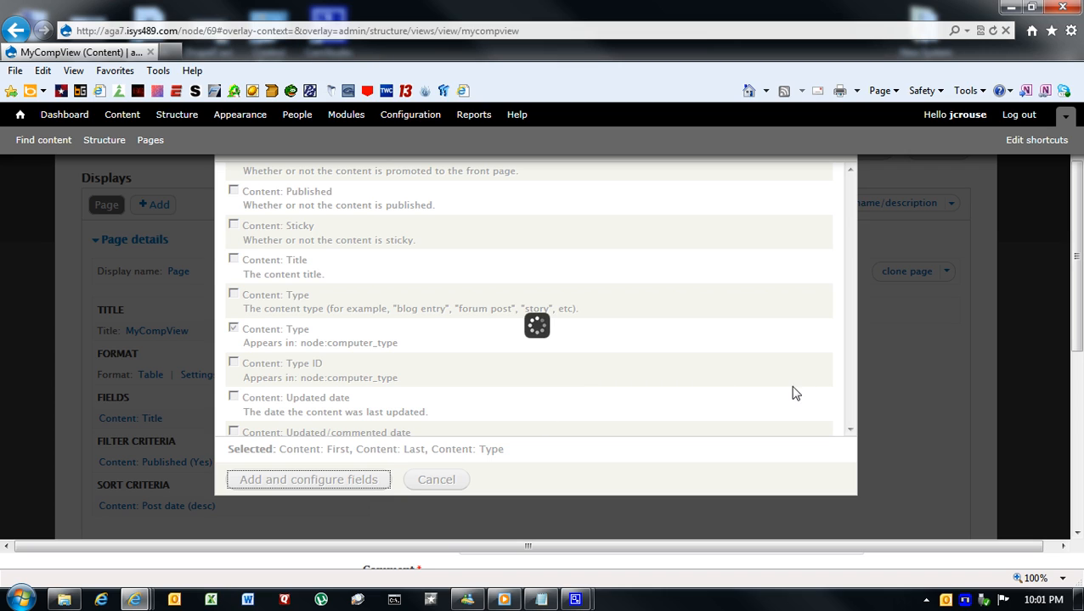
- Save the field file offered for download by the site
{"action": "scroll", "coordinate": [1077, 329], "scroll_direction": "up", "scroll_amount": 3}
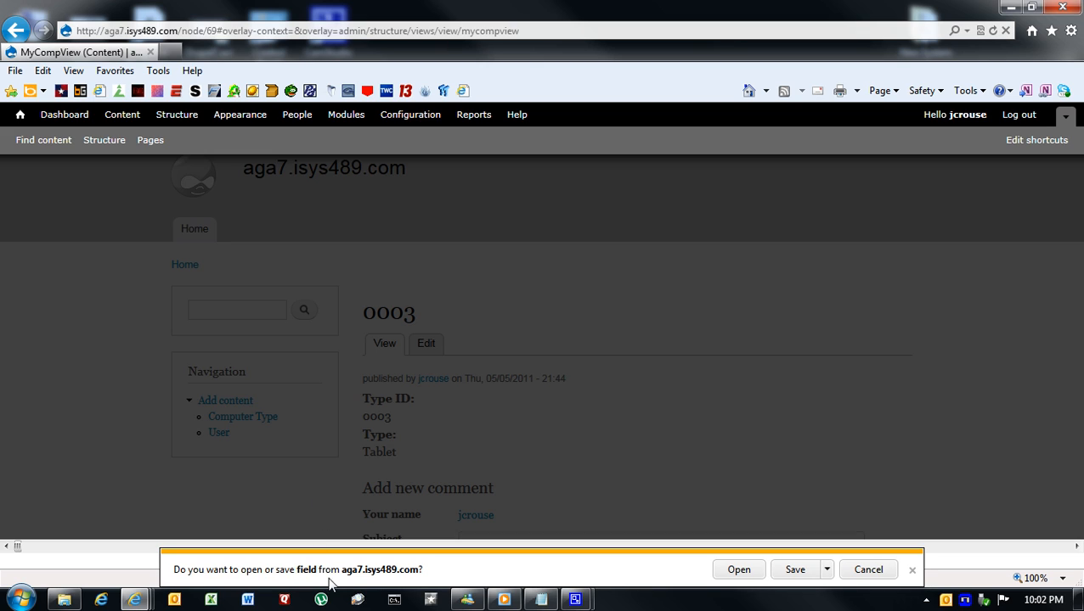
{"action": "left_click", "coordinate": [794, 571]}
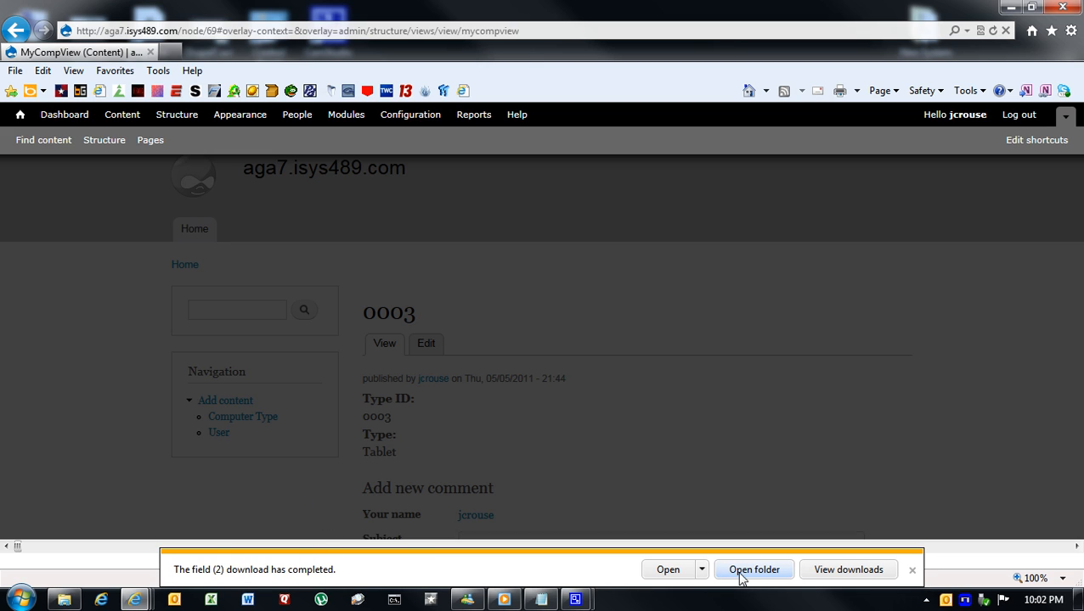
- Dismiss the download notice and start a new view named View7 from the site's Views list
{"action": "left_click", "coordinate": [912, 570]}
{"action": "left_click", "coordinate": [176, 116]}
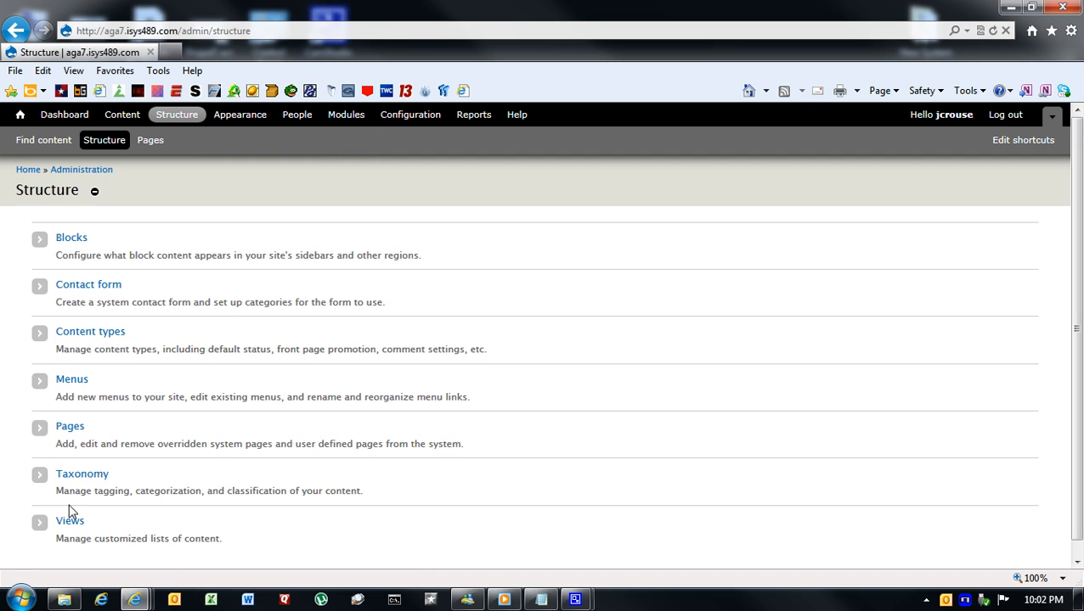
{"action": "left_click", "coordinate": [71, 523]}
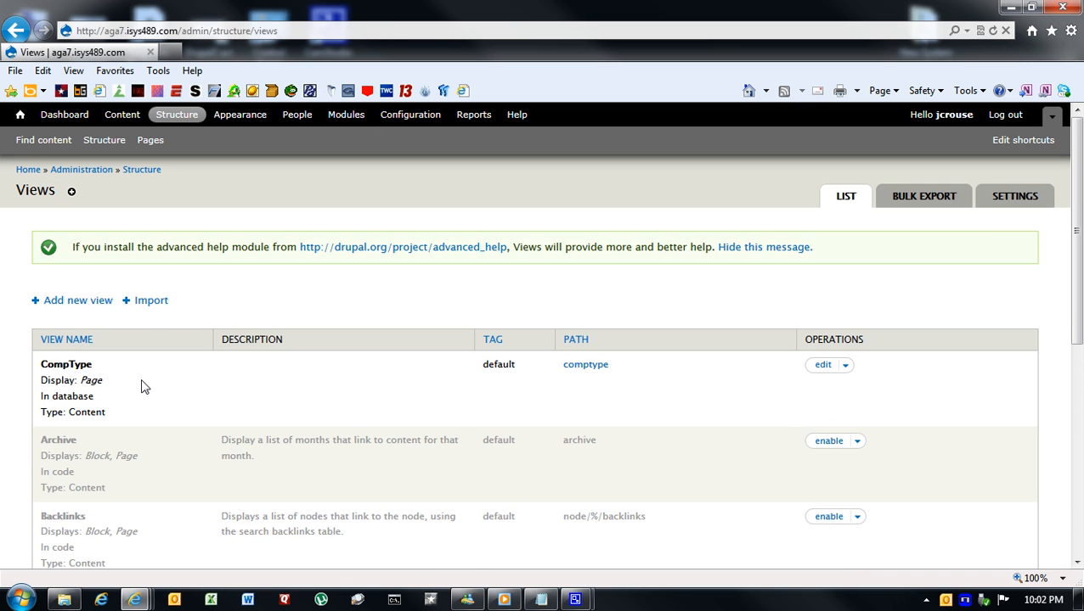
{"action": "left_click", "coordinate": [112, 302]}
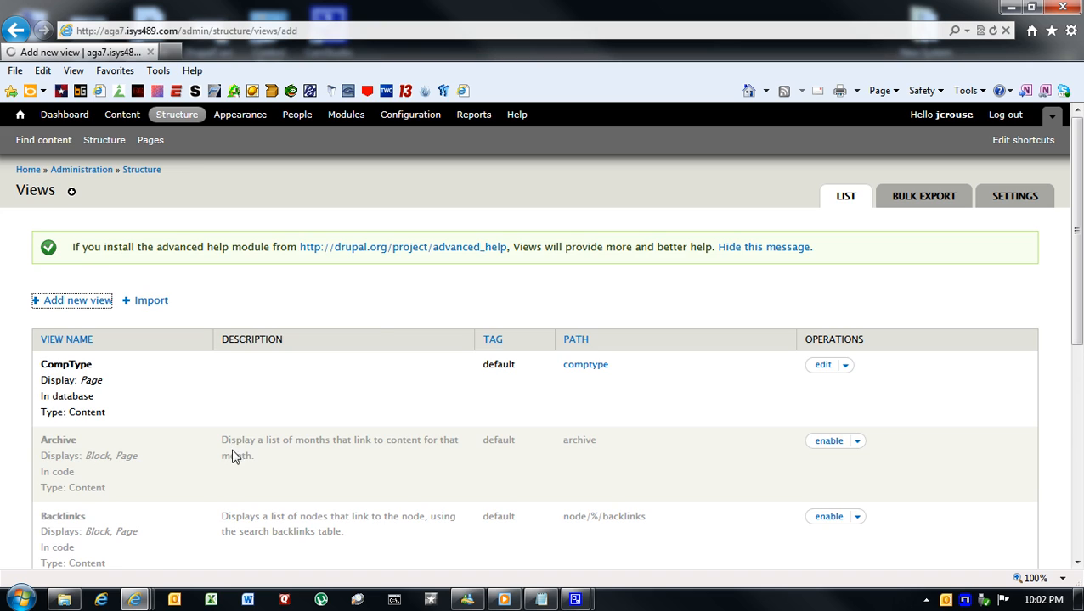
{"action": "double_click", "coordinate": [147, 252]}
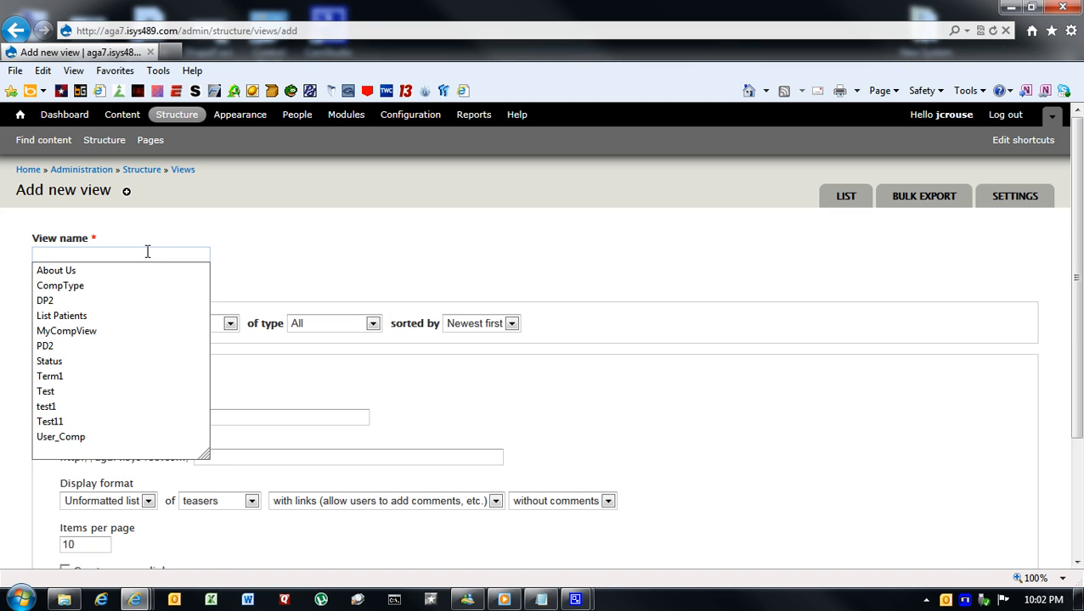
{"action": "type", "text": "View7"}
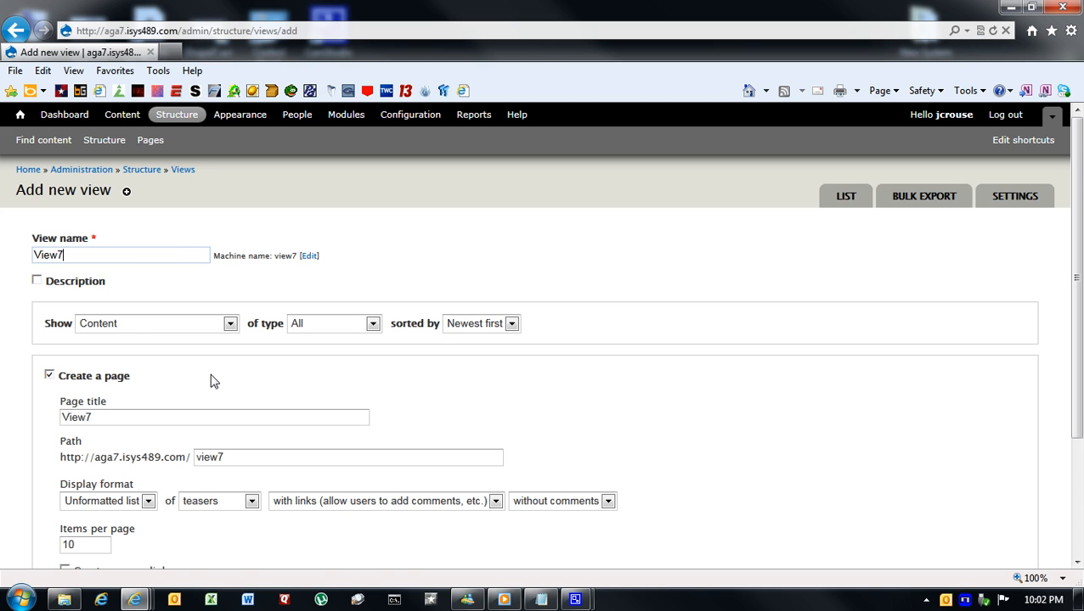
- Set View7's page to Table format with a menu link in the Navigation menu, and continue to editing the view
{"action": "scroll", "coordinate": [209, 382], "scroll_direction": "down", "scroll_amount": 1}
{"action": "left_click", "coordinate": [149, 433]}
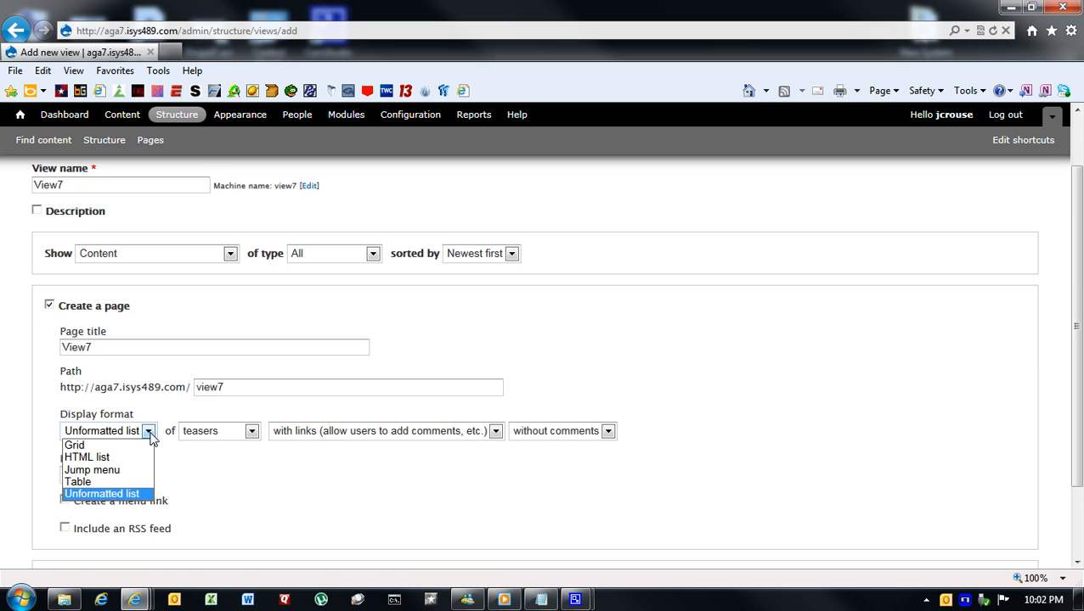
{"action": "left_click", "coordinate": [96, 481]}
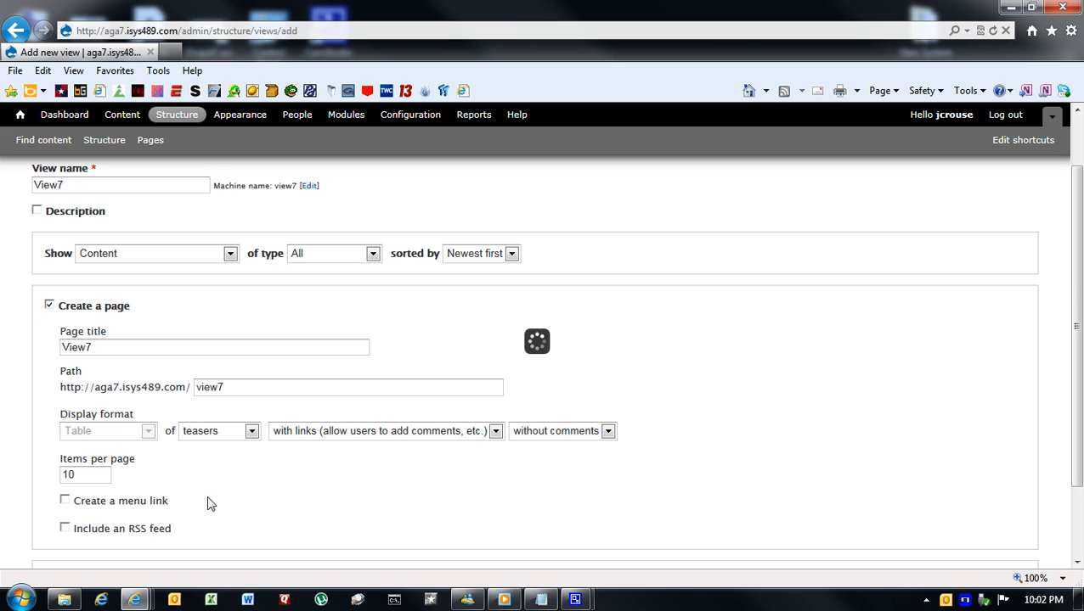
{"action": "left_click", "coordinate": [65, 501]}
{"action": "scroll", "coordinate": [314, 505], "scroll_direction": "down", "scroll_amount": 3}
{"action": "left_click", "coordinate": [152, 364]}
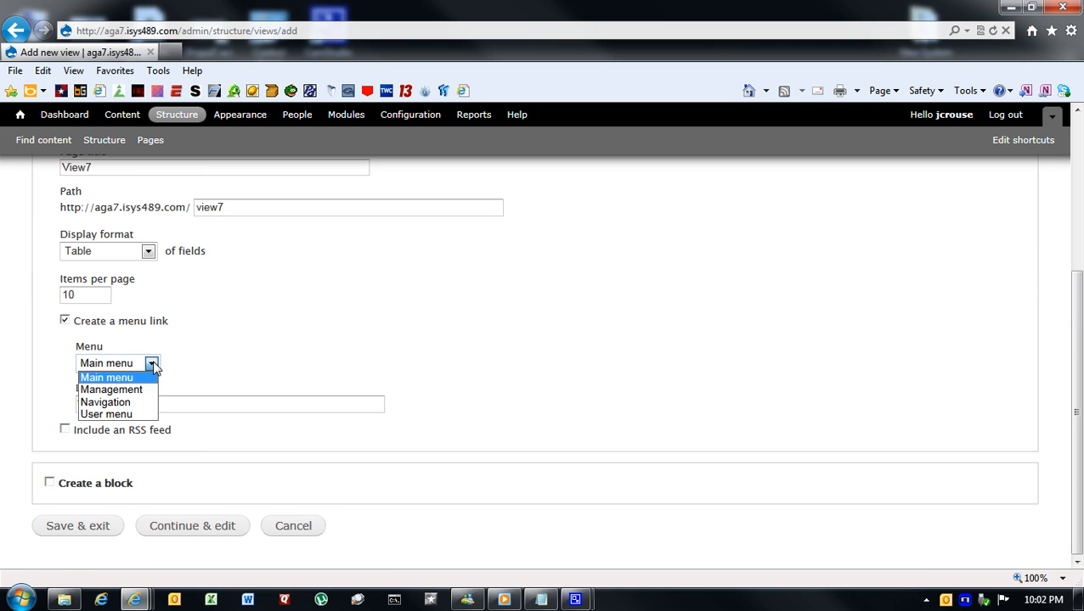
{"action": "left_click", "coordinate": [139, 403]}
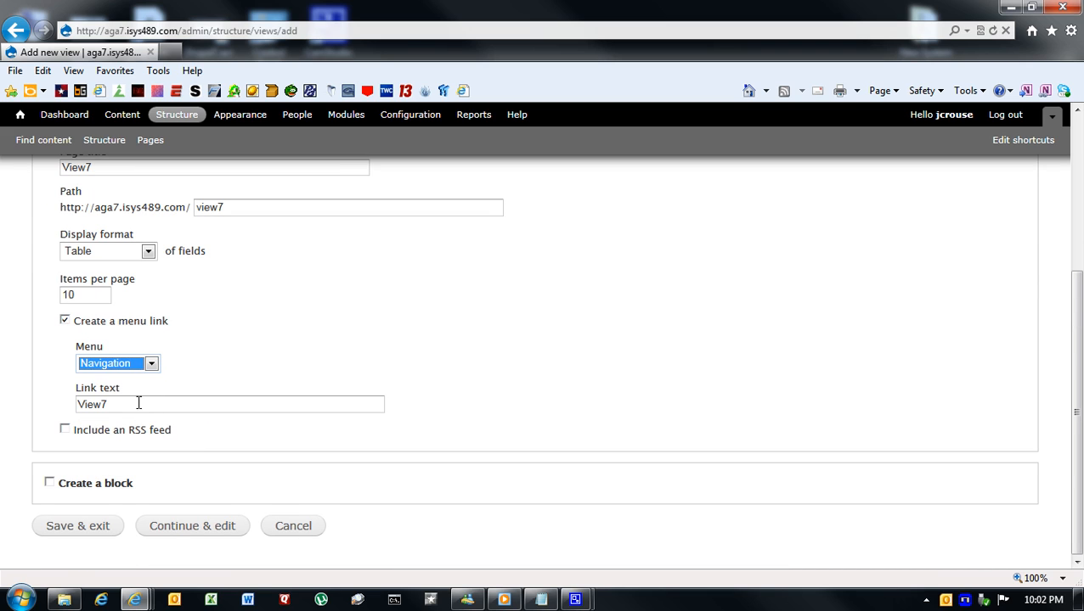
{"action": "left_click", "coordinate": [173, 530]}
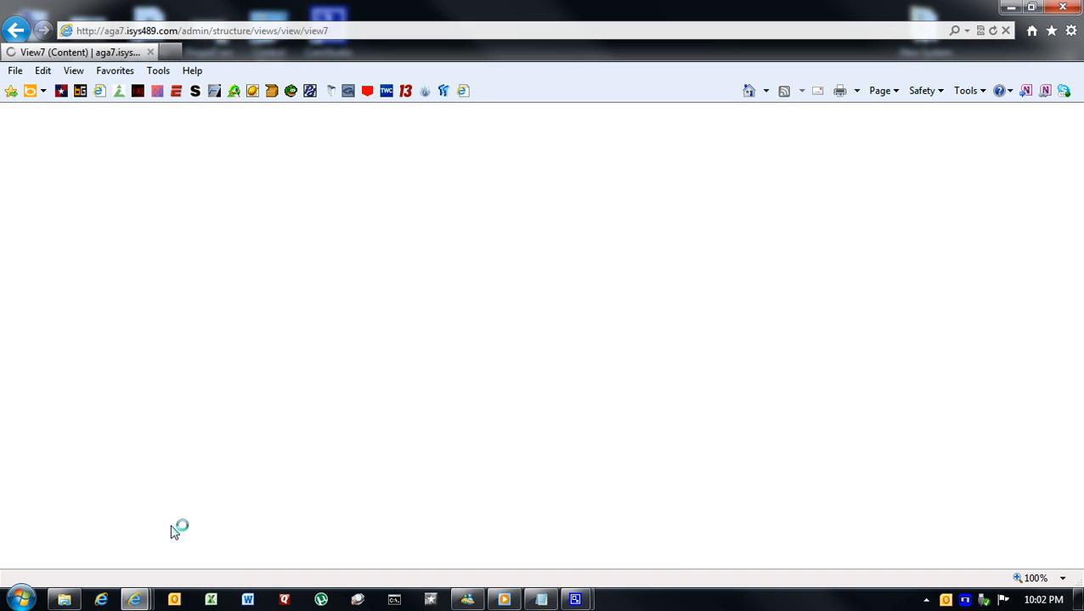
- Choose the fields Content: First, Content: Last and the computer_type Content: Type for View7, and submit them for configuring
{"action": "scroll", "coordinate": [254, 460], "scroll_direction": "down", "scroll_amount": 3}
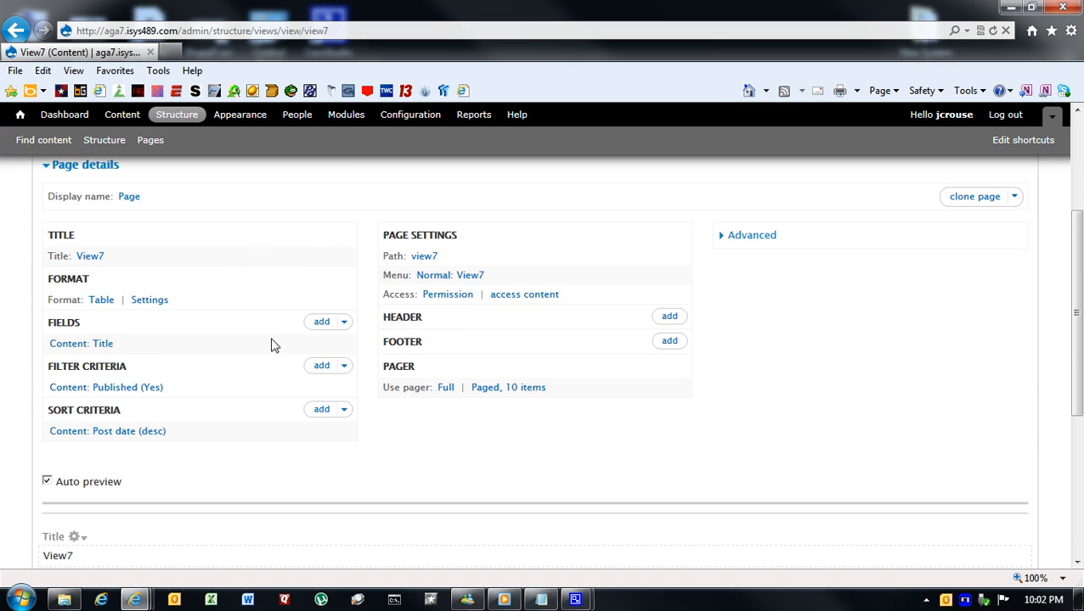
{"action": "left_click", "coordinate": [321, 323]}
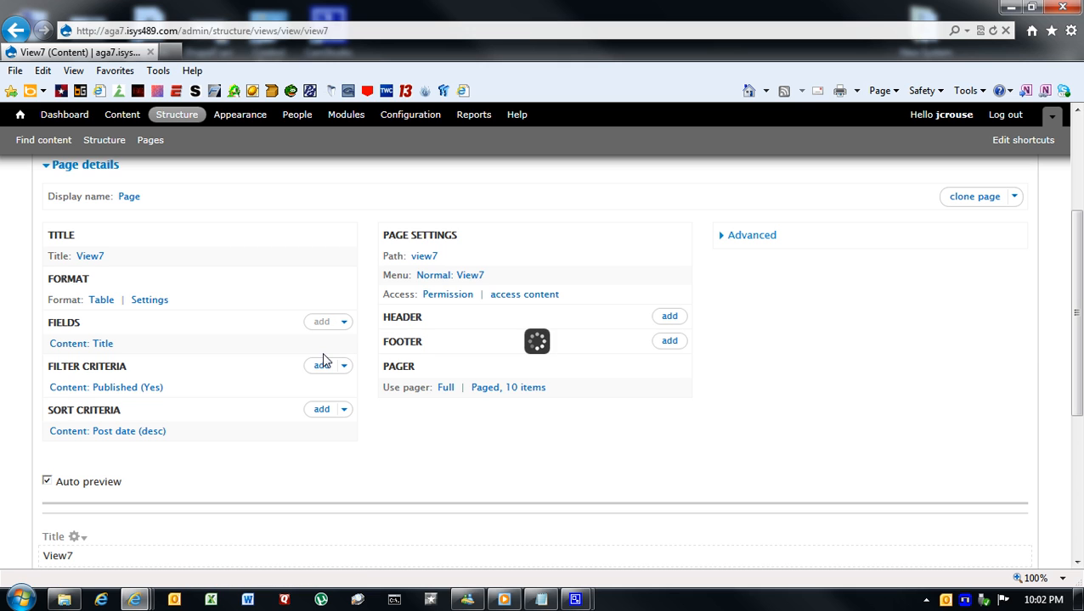
{"action": "scroll", "coordinate": [417, 363], "scroll_direction": "down", "scroll_amount": 5}
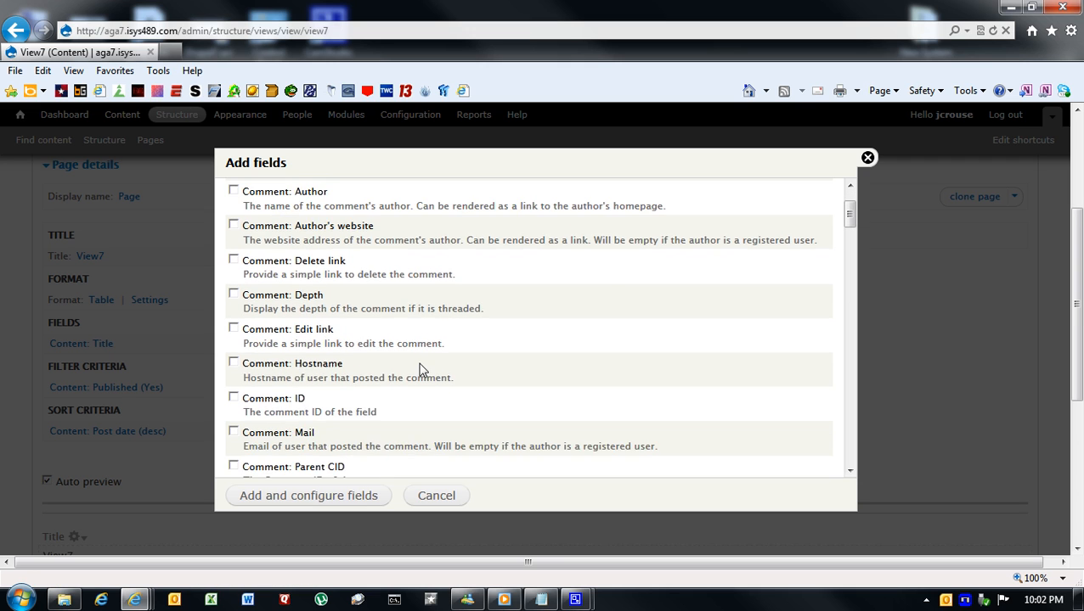
{"action": "scroll", "coordinate": [427, 364], "scroll_direction": "down", "scroll_amount": 3}
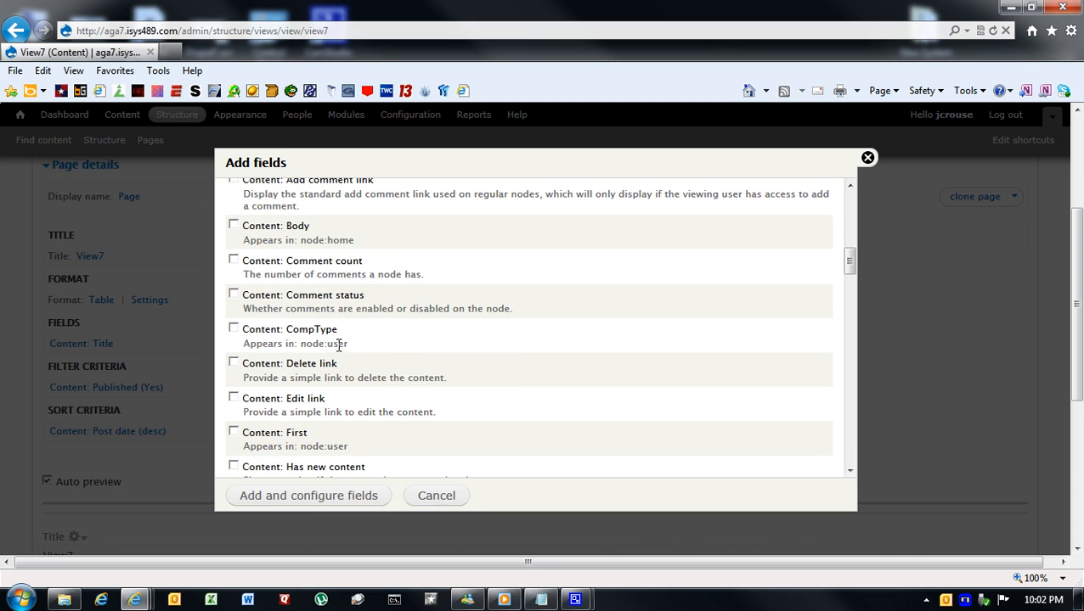
{"action": "scroll", "coordinate": [364, 351], "scroll_direction": "down", "scroll_amount": 2}
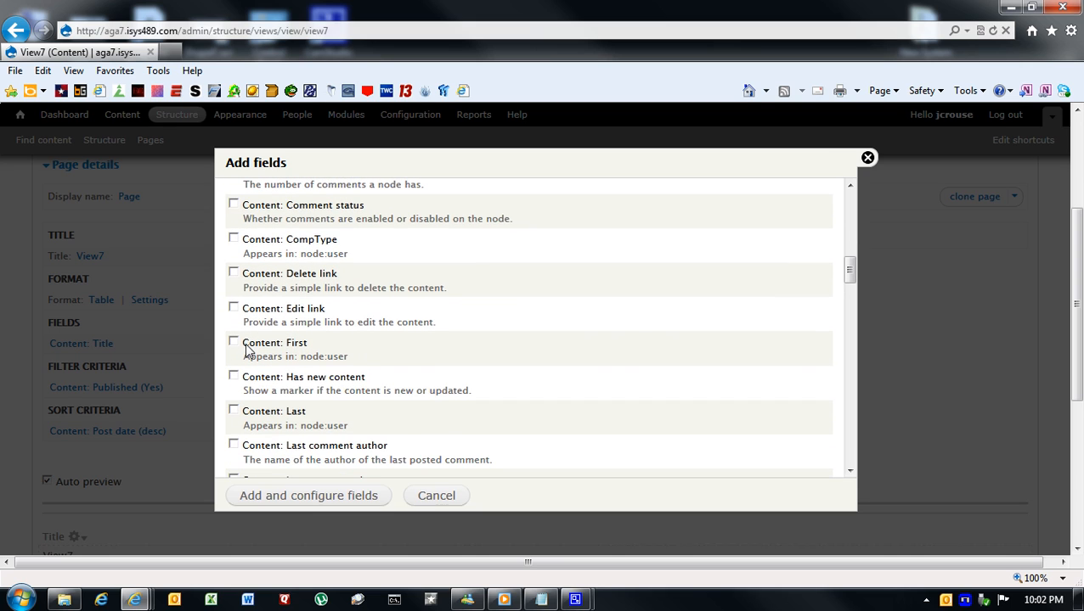
{"action": "left_click", "coordinate": [233, 343]}
{"action": "left_click", "coordinate": [234, 411]}
{"action": "scroll", "coordinate": [469, 395], "scroll_direction": "down", "scroll_amount": 2}
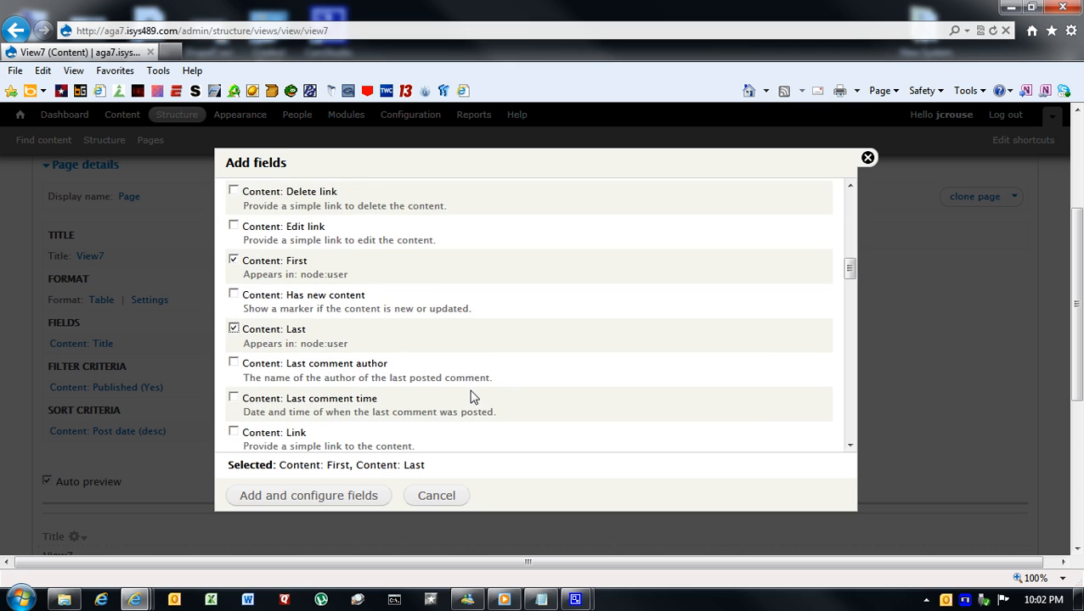
{"action": "scroll", "coordinate": [473, 397], "scroll_direction": "down", "scroll_amount": 8}
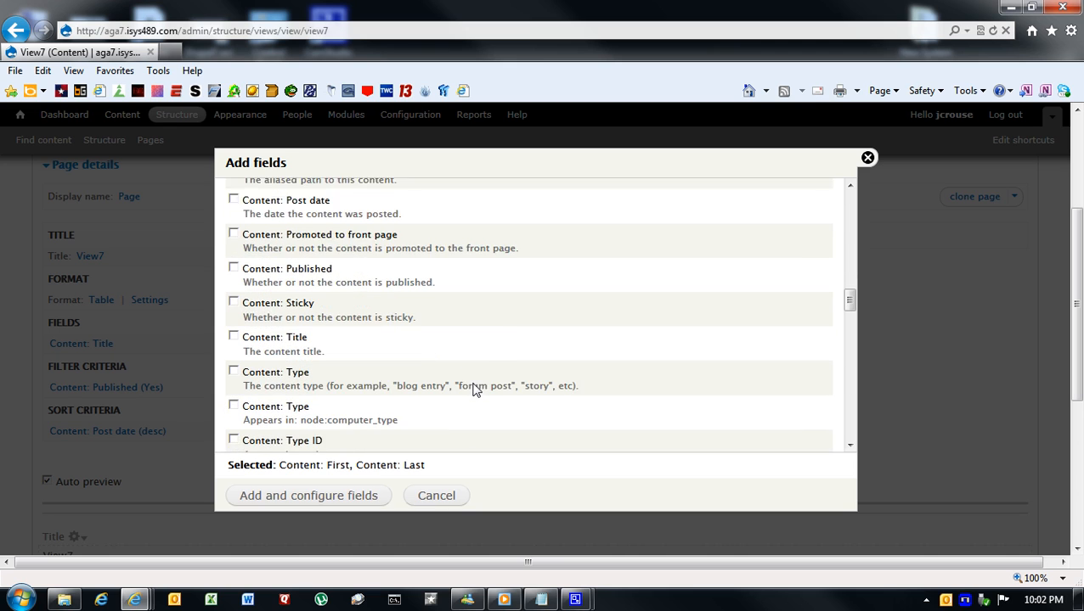
{"action": "scroll", "coordinate": [473, 389], "scroll_direction": "down", "scroll_amount": 2}
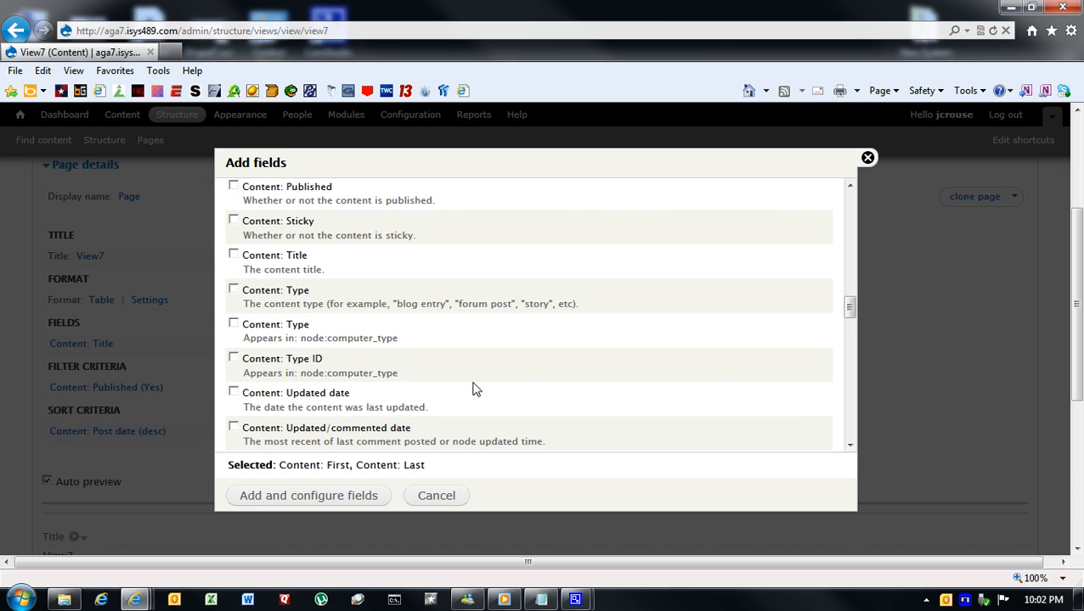
{"action": "left_click", "coordinate": [234, 325]}
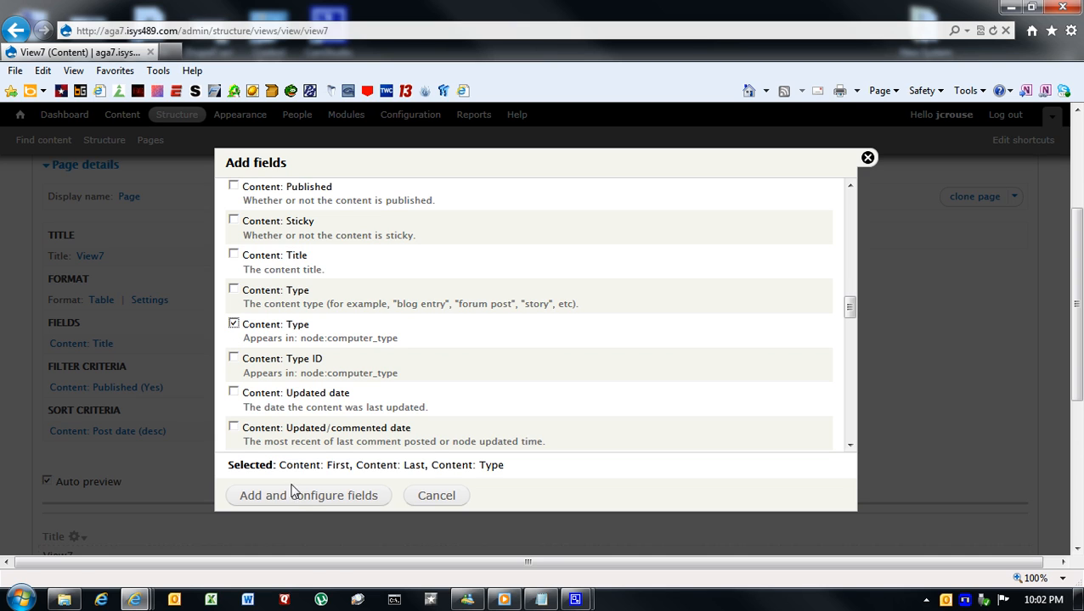
{"action": "left_click", "coordinate": [300, 497]}
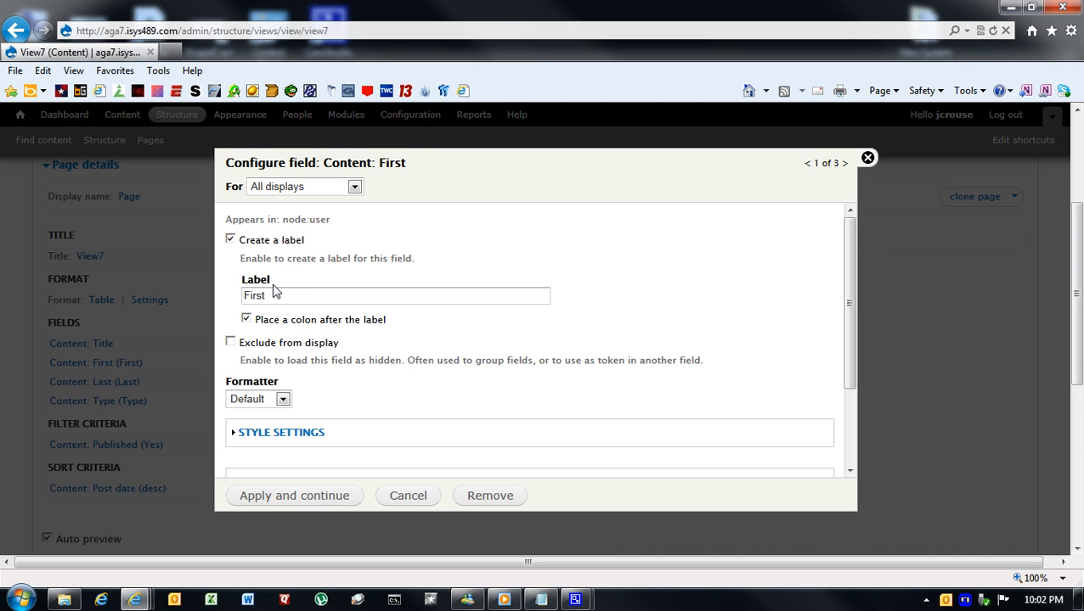
- Accept the default settings for the First, Last and Type fields and apply them to the view
{"action": "left_click", "coordinate": [313, 499]}
{"action": "left_click", "coordinate": [298, 500]}
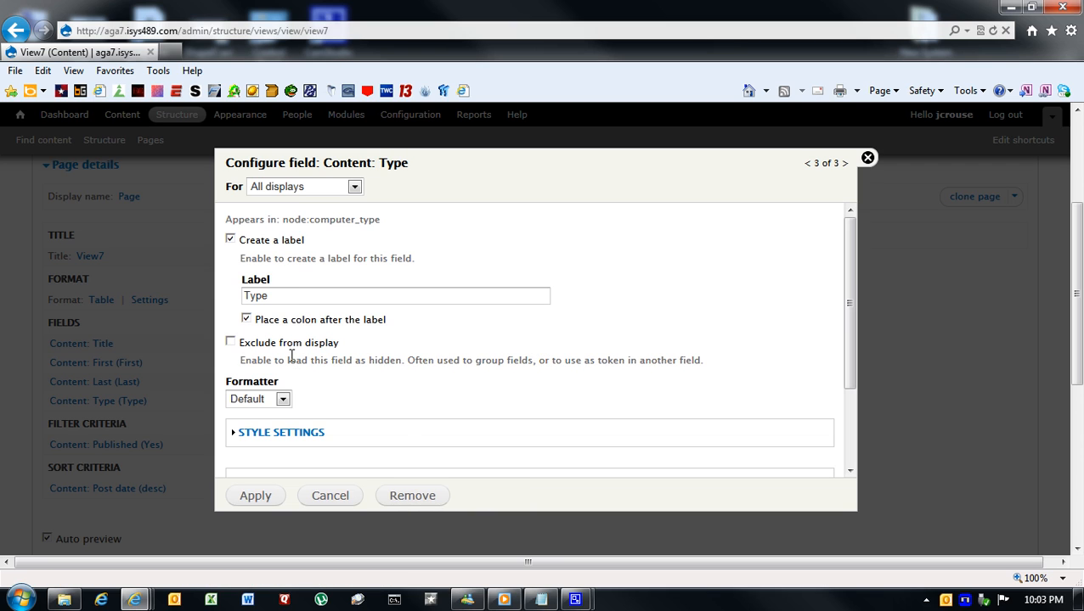
{"action": "left_click", "coordinate": [264, 498]}
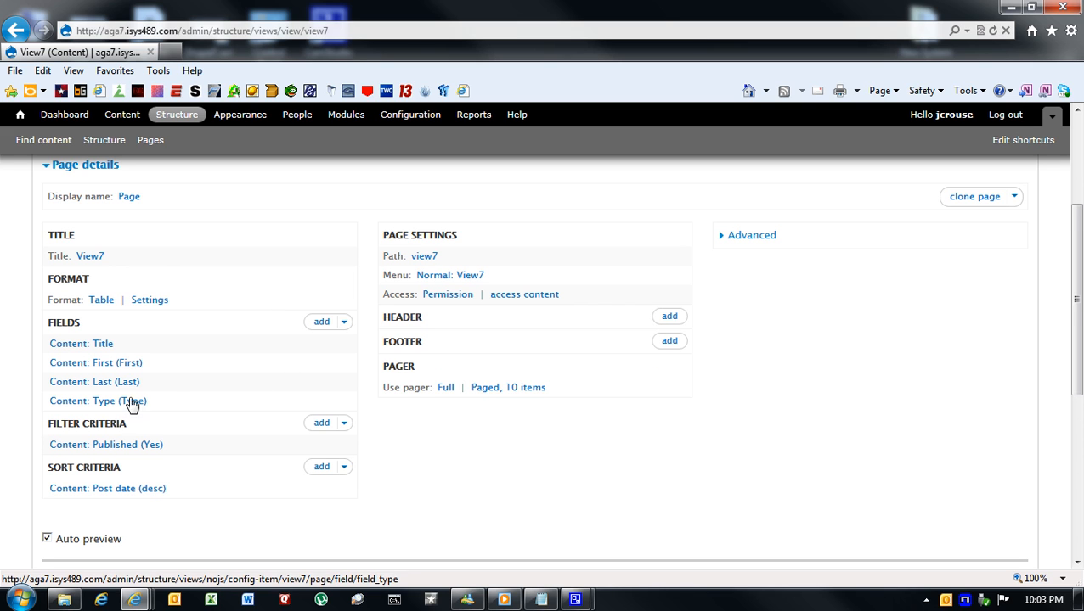
- Open the rearrangement of the view's fields and remove Content: Title from the list
{"action": "left_click", "coordinate": [345, 324]}
{"action": "left_click", "coordinate": [315, 345]}
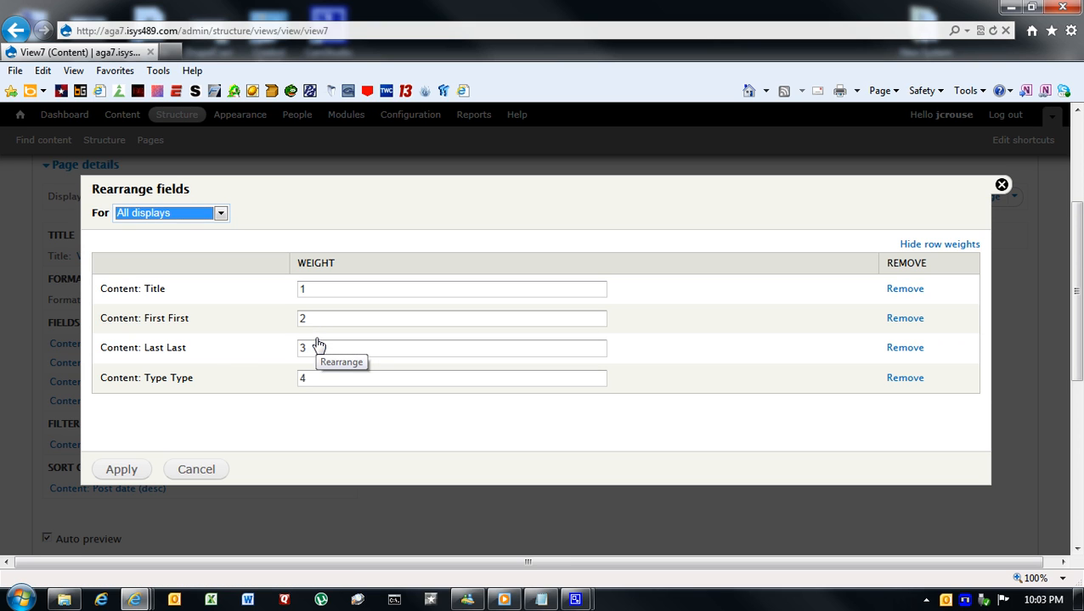
{"action": "left_click", "coordinate": [909, 291]}
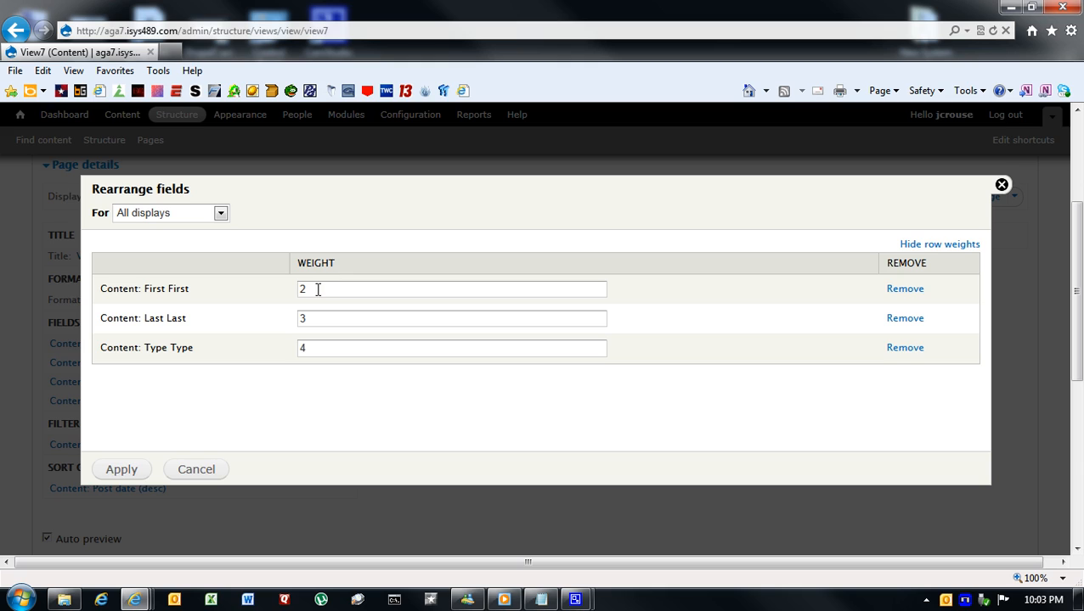
- Order the fields by setting the weights Last 1, First 2 and Type 3, and apply the arrangement
{"action": "left_click_drag", "start_coordinate": [317, 315], "coordinate": [299, 291]}
{"action": "type", "text": "1"}
{"action": "left_click_drag", "start_coordinate": [323, 346], "coordinate": [283, 348]}
{"action": "type", "text": "4"}
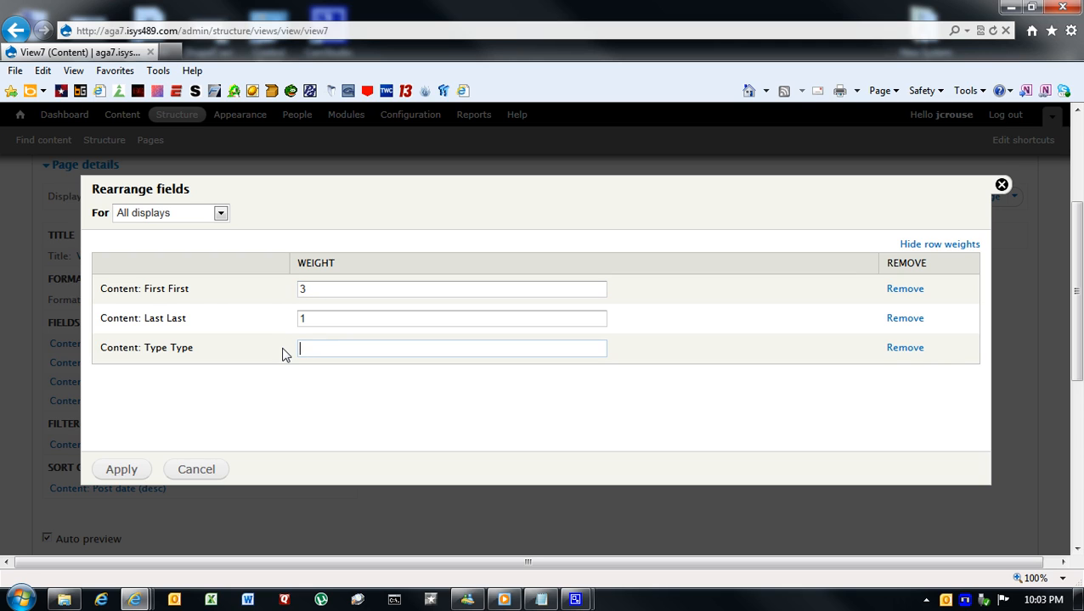
{"action": "left_click_drag", "start_coordinate": [307, 289], "coordinate": [287, 289]}
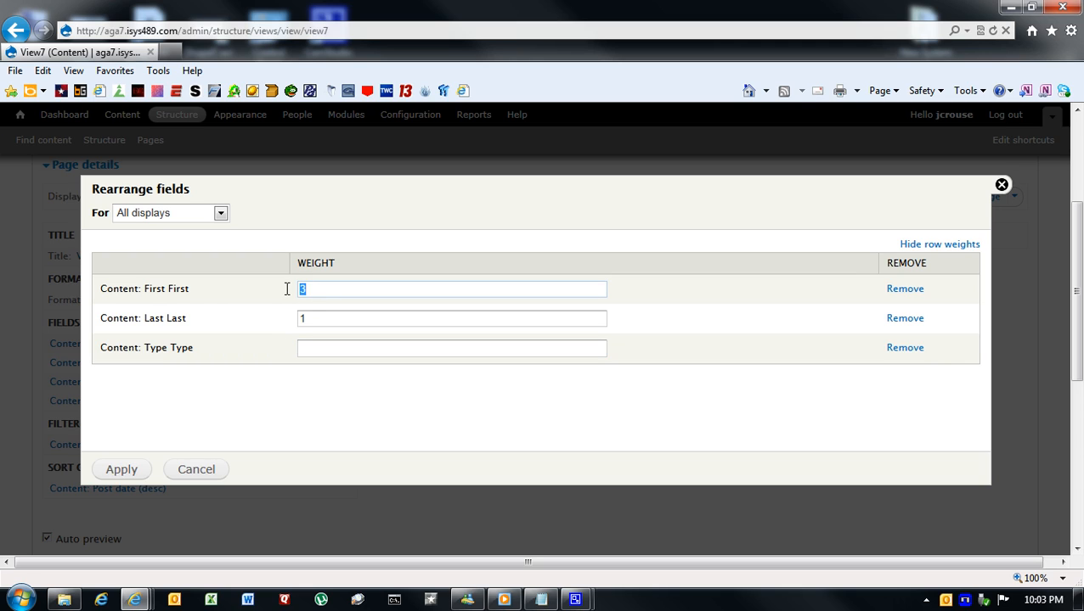
{"action": "type", "text": "2"}
{"action": "left_click", "coordinate": [319, 348]}
{"action": "type", "text": "3"}
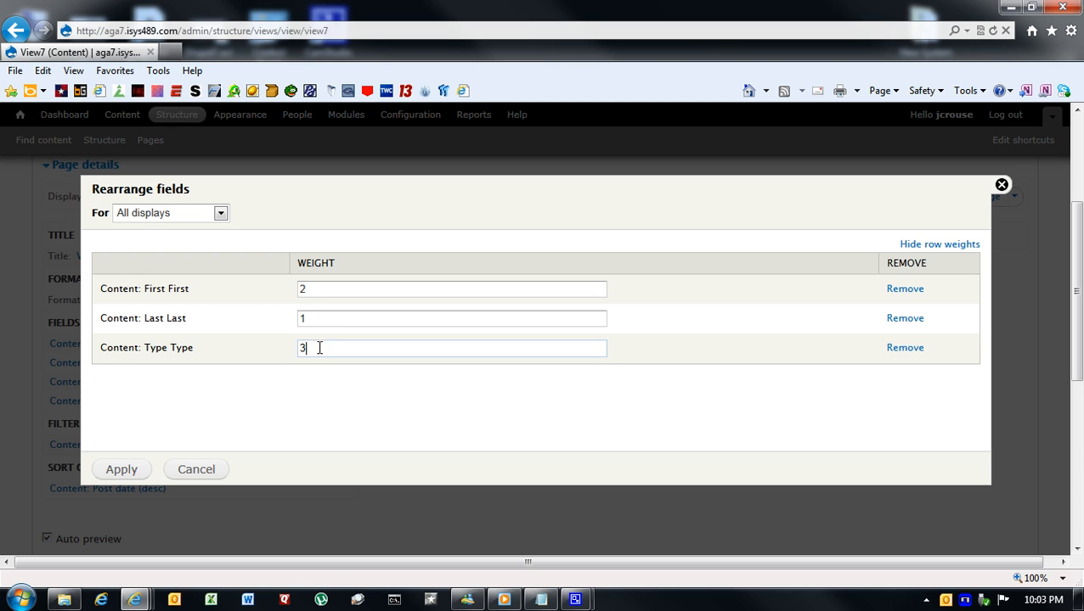
{"action": "left_click", "coordinate": [123, 469]}
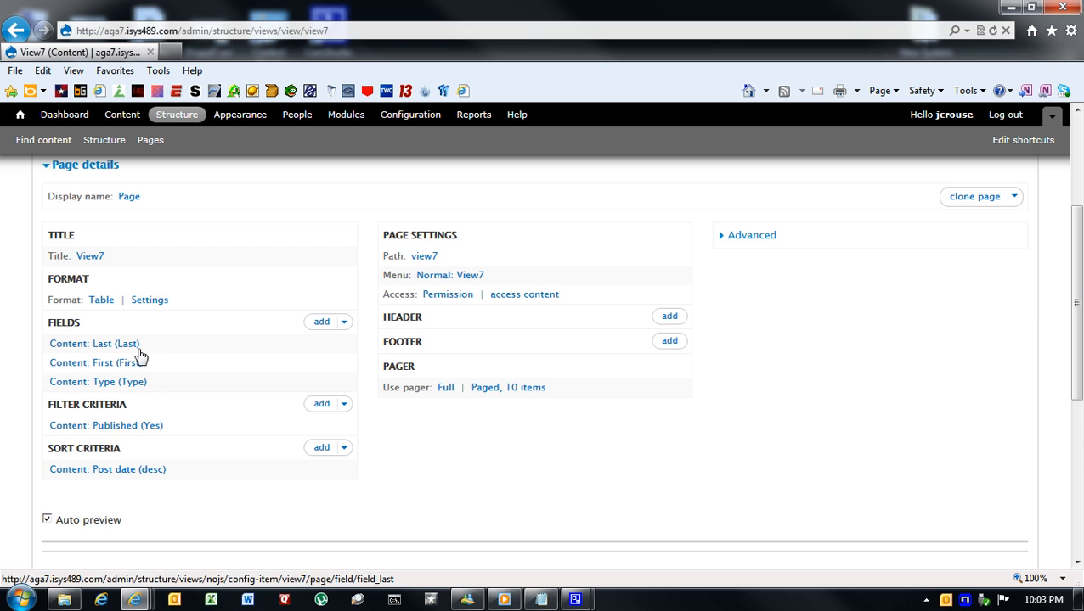
- Add the relationship Fields: CompType (field_comp_type) - nid to View7 and apply it with its default settings
{"action": "scroll", "coordinate": [226, 419], "scroll_direction": "down", "scroll_amount": 3}
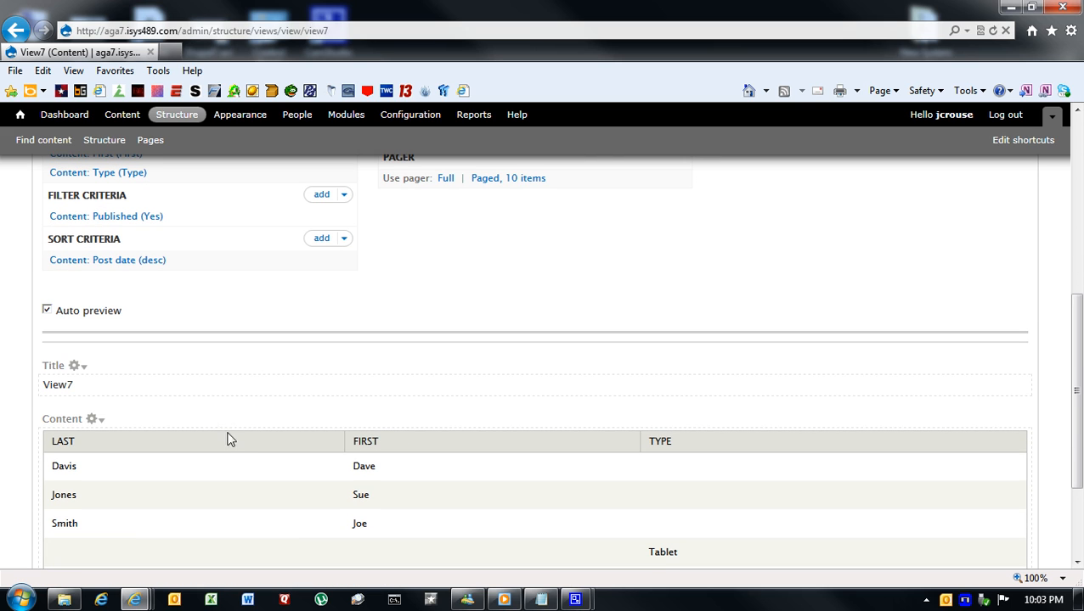
{"action": "scroll", "coordinate": [345, 459], "scroll_direction": "down", "scroll_amount": 1}
{"action": "scroll", "coordinate": [345, 460], "scroll_direction": "down", "scroll_amount": 1}
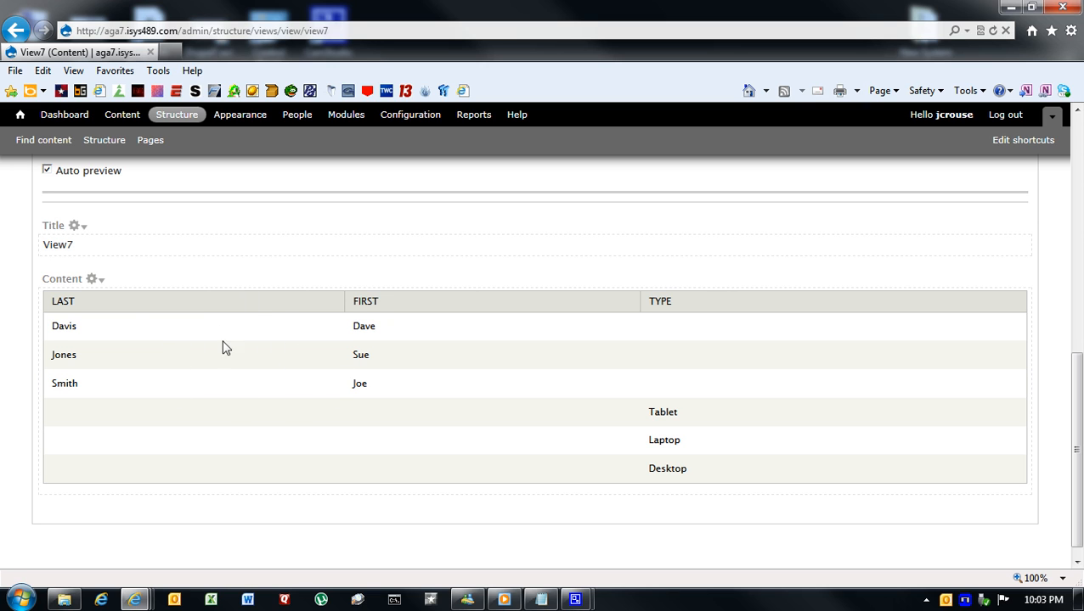
{"action": "scroll", "coordinate": [144, 284], "scroll_direction": "up", "scroll_amount": 9}
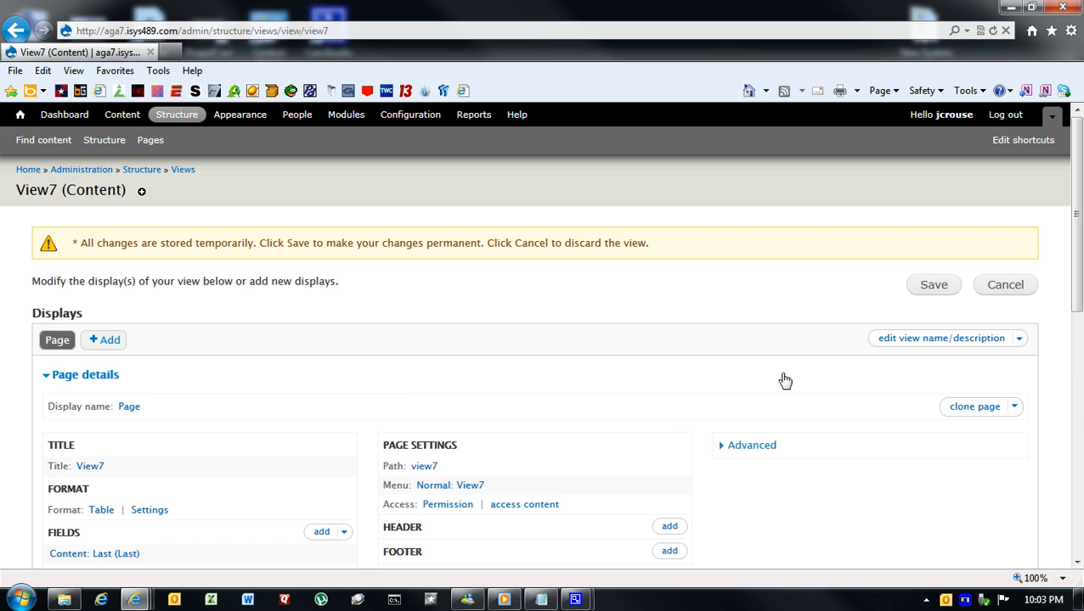
{"action": "left_click", "coordinate": [763, 449]}
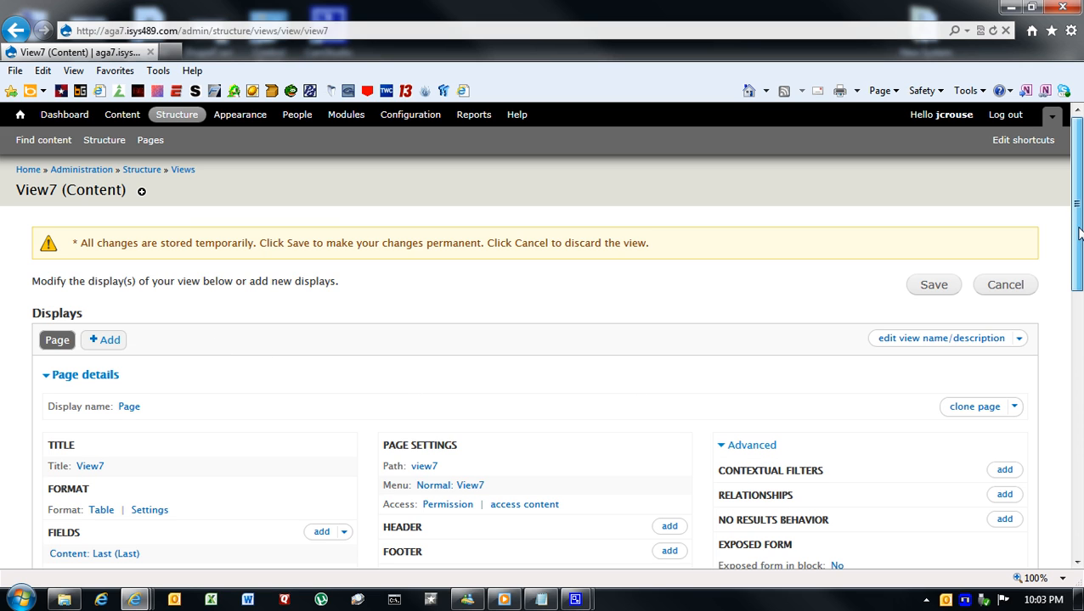
{"action": "left_click_drag", "start_coordinate": [1077, 236], "coordinate": [1076, 303]}
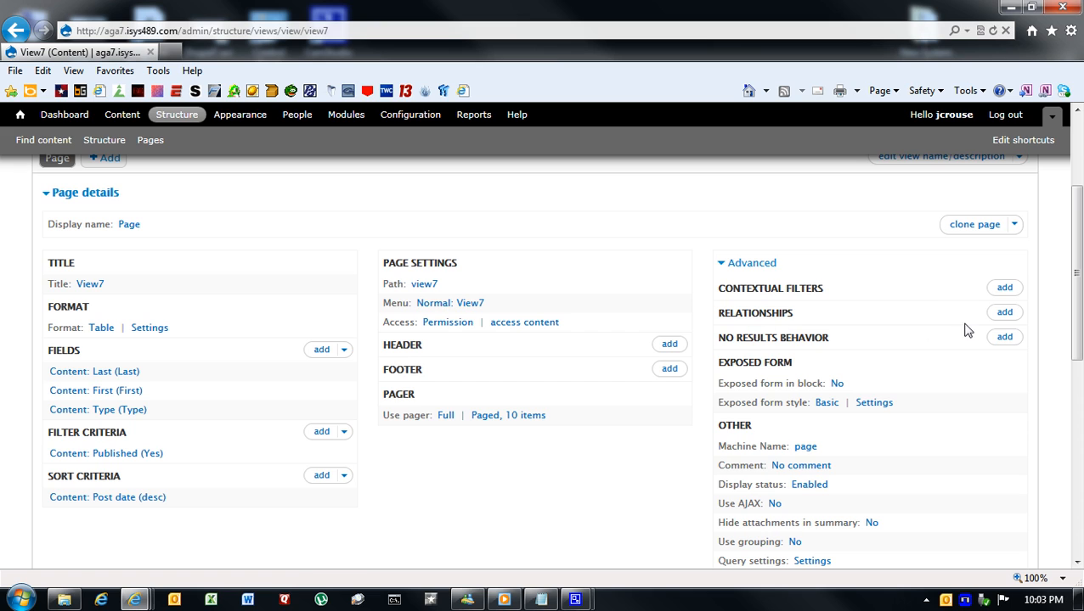
{"action": "left_click", "coordinate": [1007, 313]}
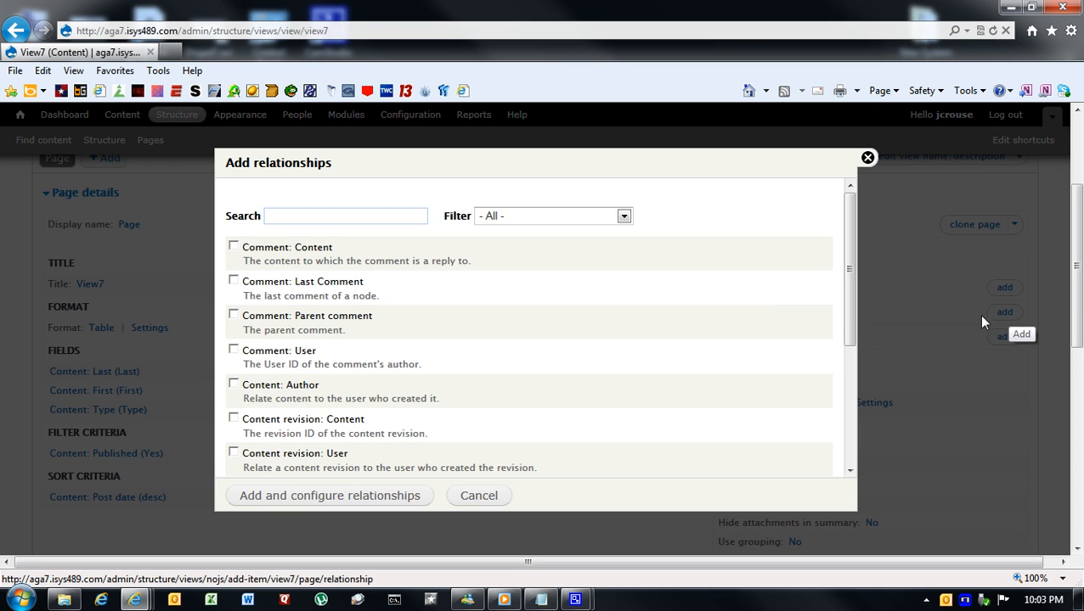
{"action": "left_click_drag", "start_coordinate": [847, 270], "coordinate": [848, 333]}
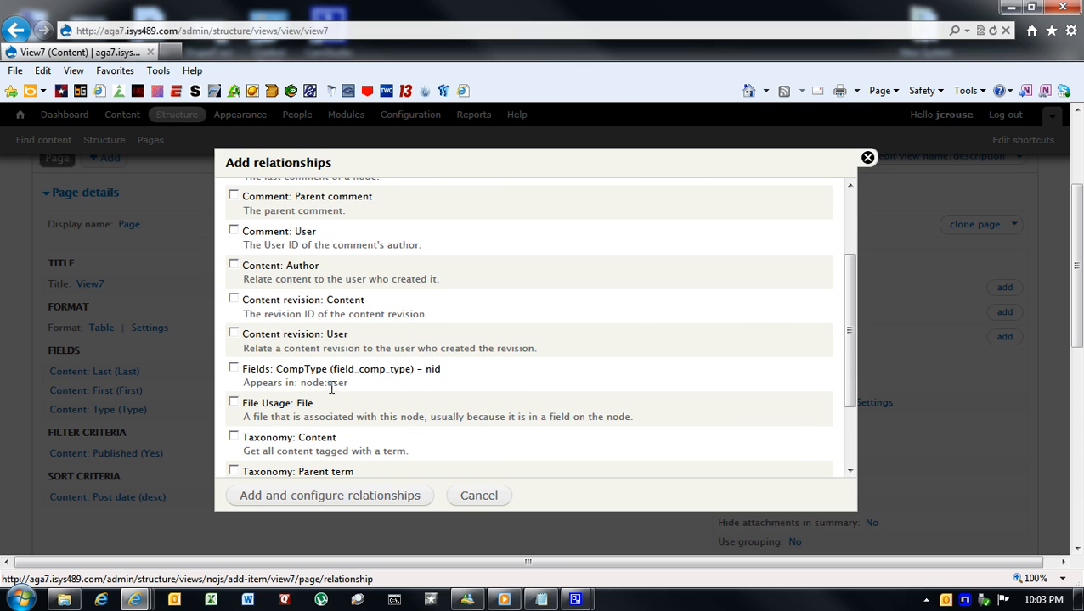
{"action": "left_click_drag", "start_coordinate": [302, 384], "coordinate": [349, 385]}
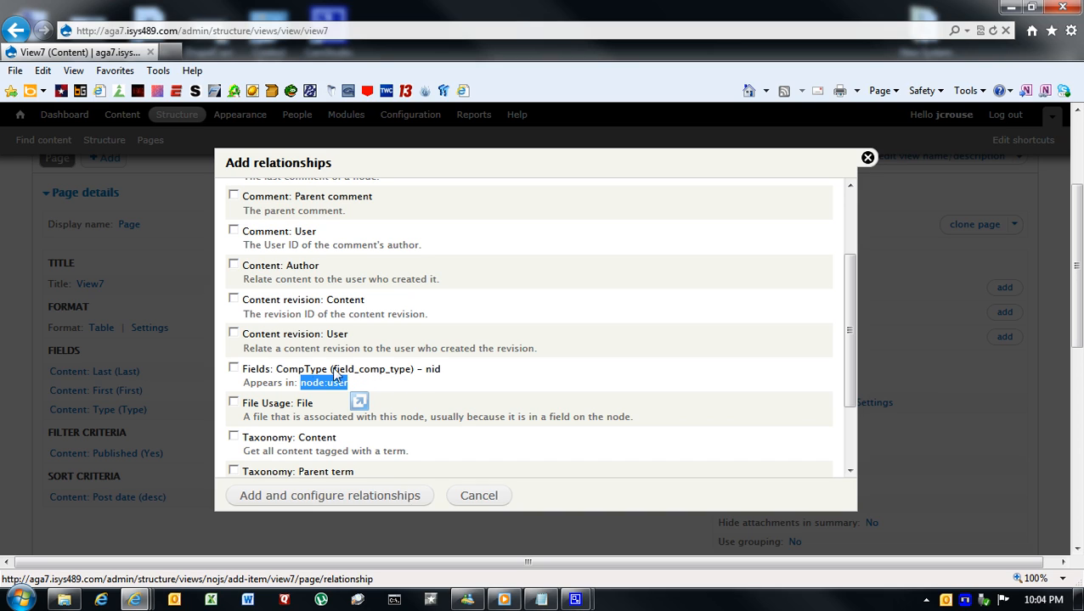
{"action": "left_click", "coordinate": [234, 368]}
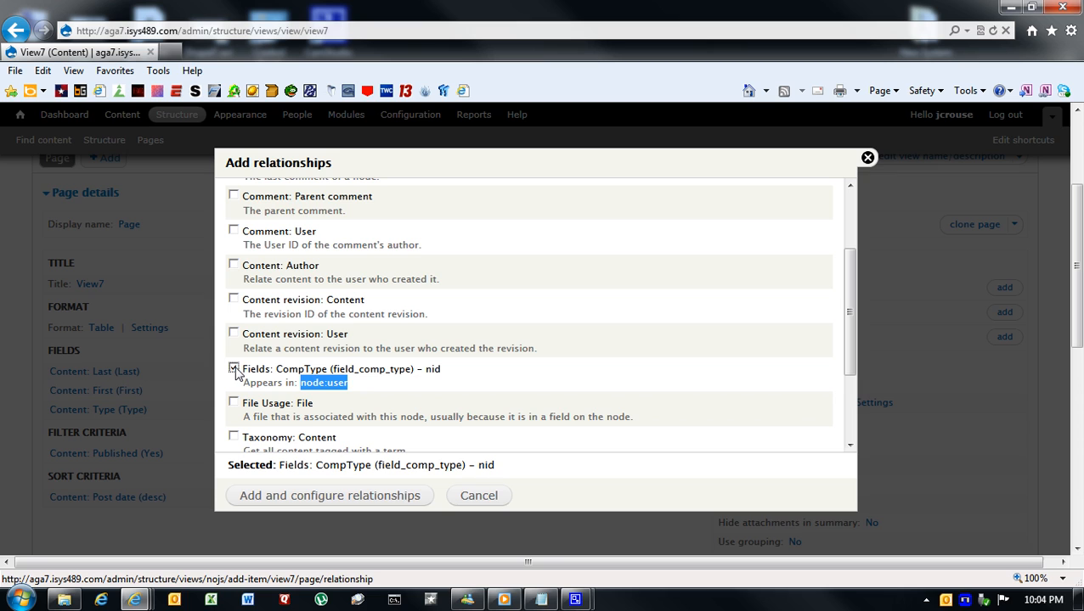
{"action": "left_click", "coordinate": [383, 502]}
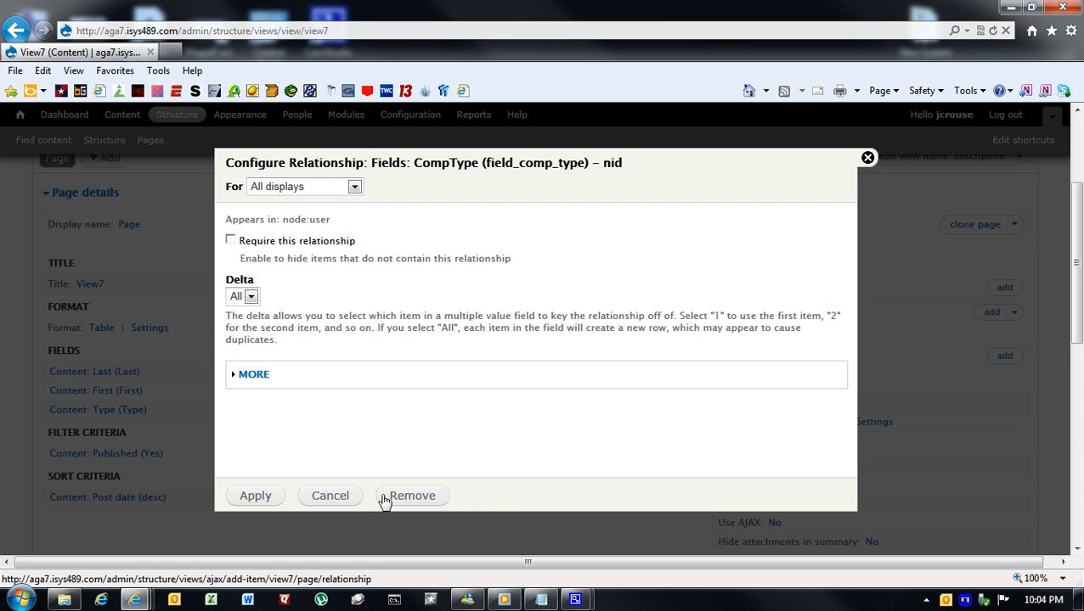
{"action": "left_click", "coordinate": [249, 499]}
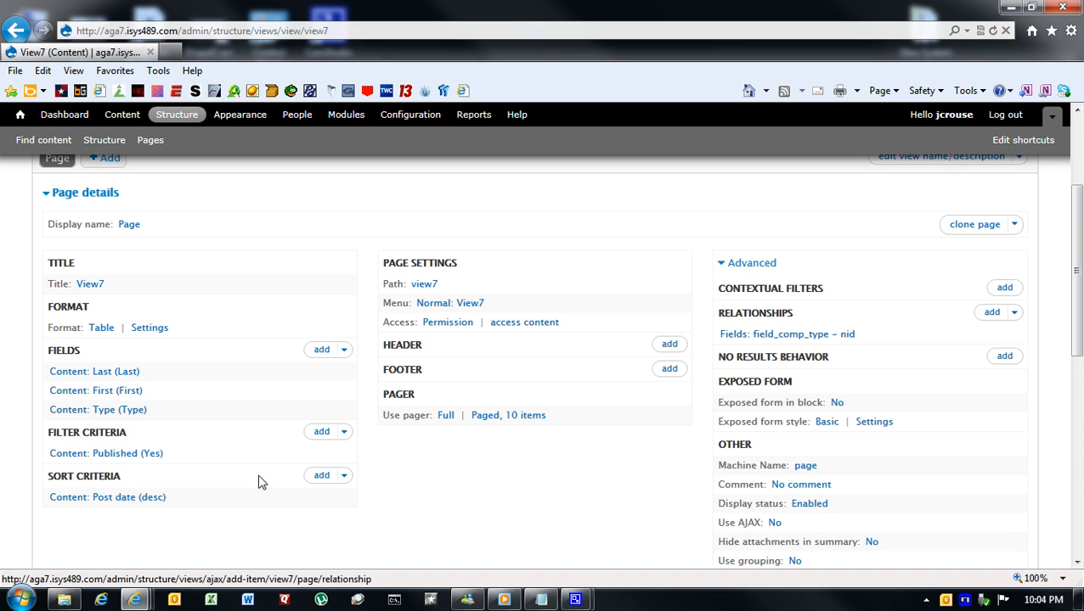
- Set the Content: Type field to use the field_comp_type relationship and apply the change to all displays
{"action": "left_click", "coordinate": [135, 412]}
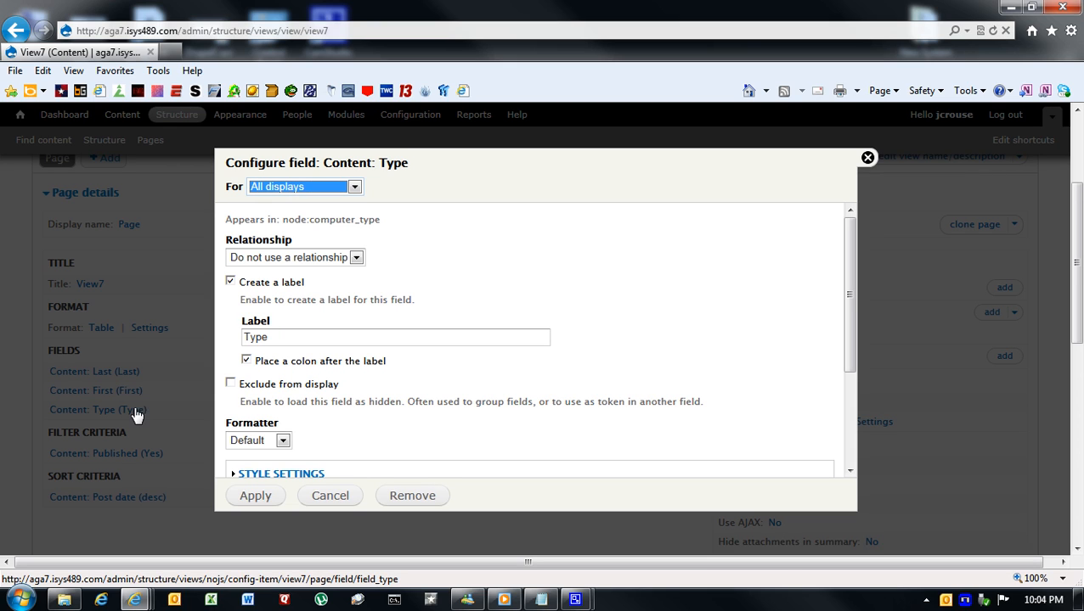
{"action": "left_click", "coordinate": [356, 258]}
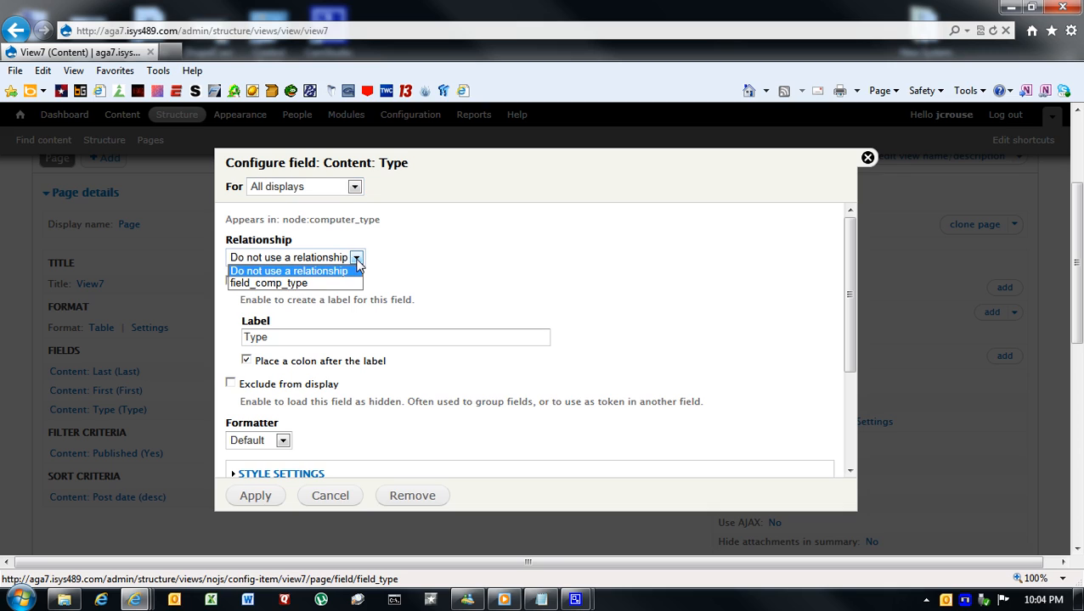
{"action": "left_click", "coordinate": [311, 284]}
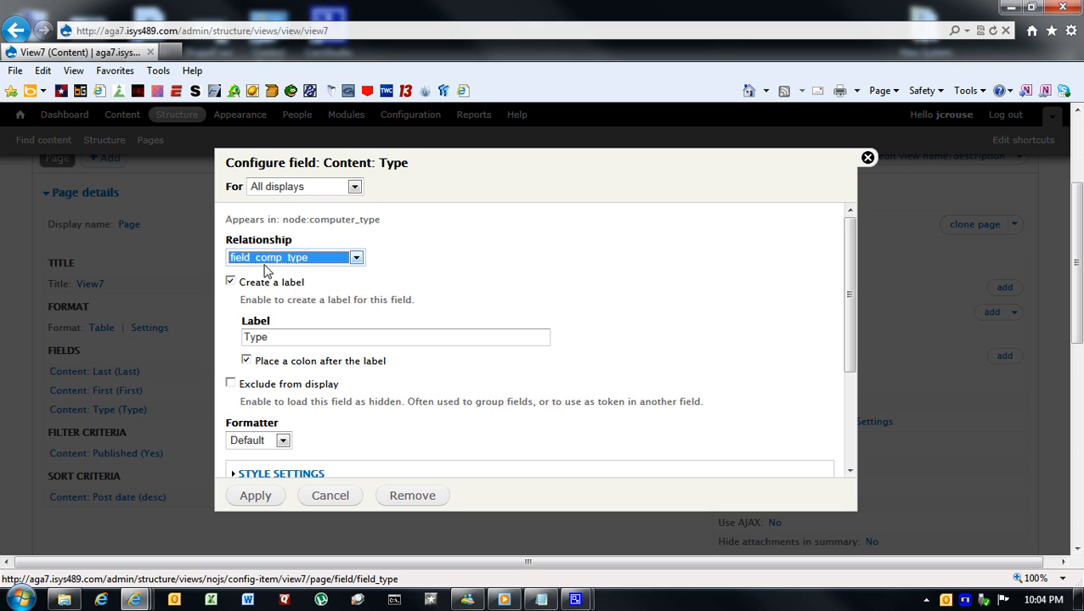
{"action": "left_click", "coordinate": [256, 498]}
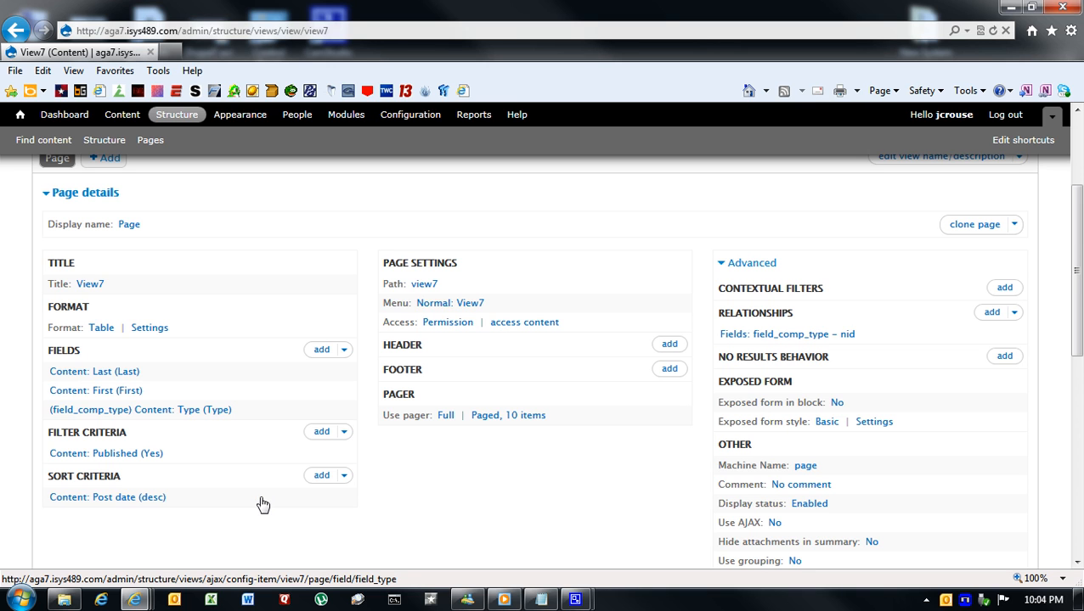
- Check the Last, First and Type columns in the view's preview and save View7
{"action": "scroll", "coordinate": [501, 497], "scroll_direction": "down", "scroll_amount": 5}
{"action": "scroll", "coordinate": [503, 496], "scroll_direction": "down", "scroll_amount": 4}
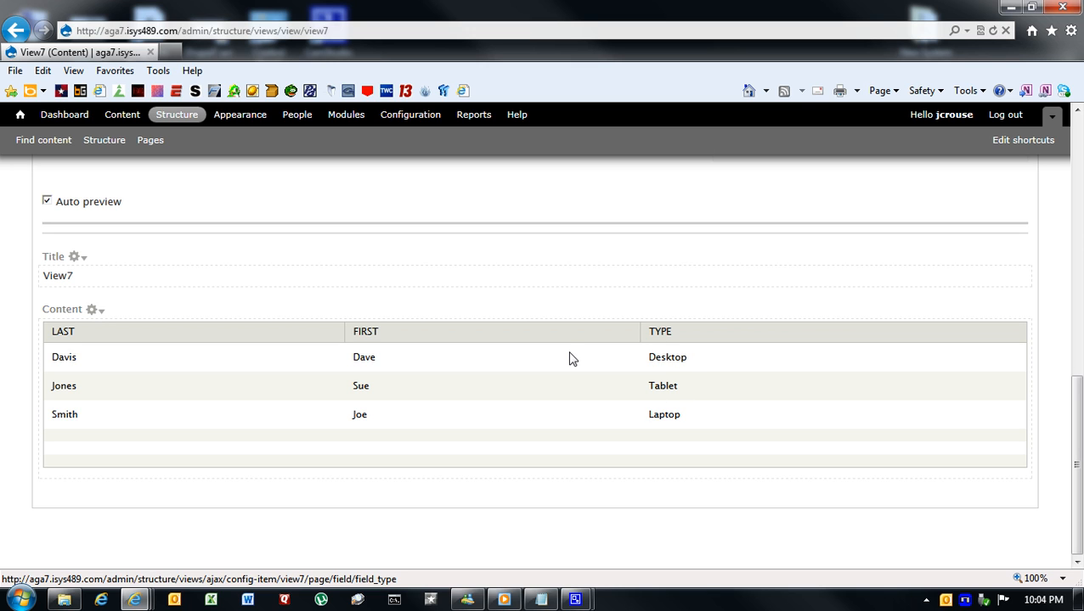
{"action": "scroll", "coordinate": [569, 360], "scroll_direction": "up", "scroll_amount": 10}
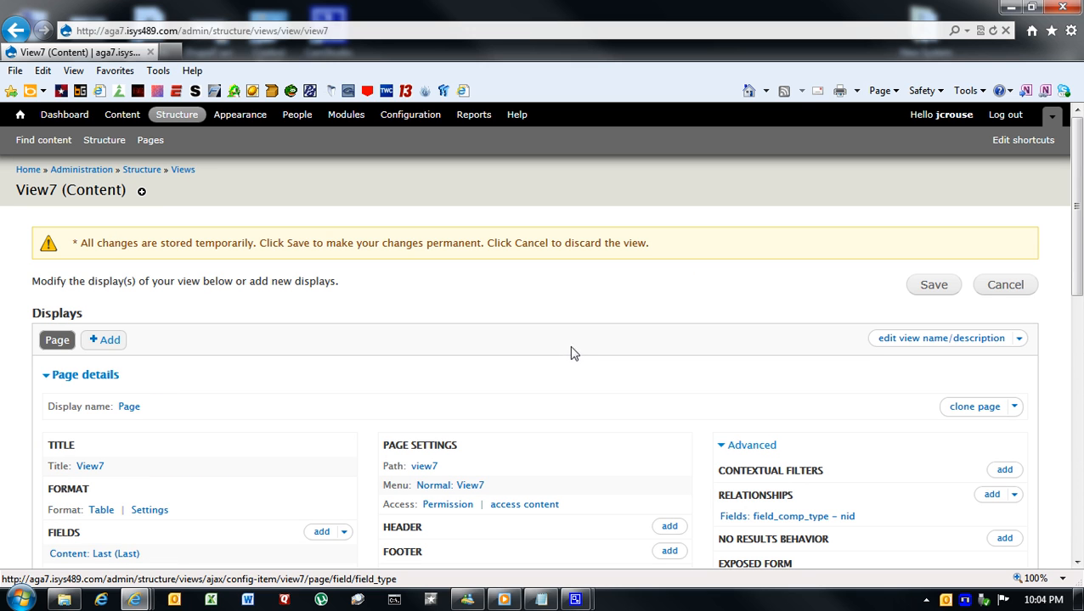
{"action": "left_click", "coordinate": [928, 289]}
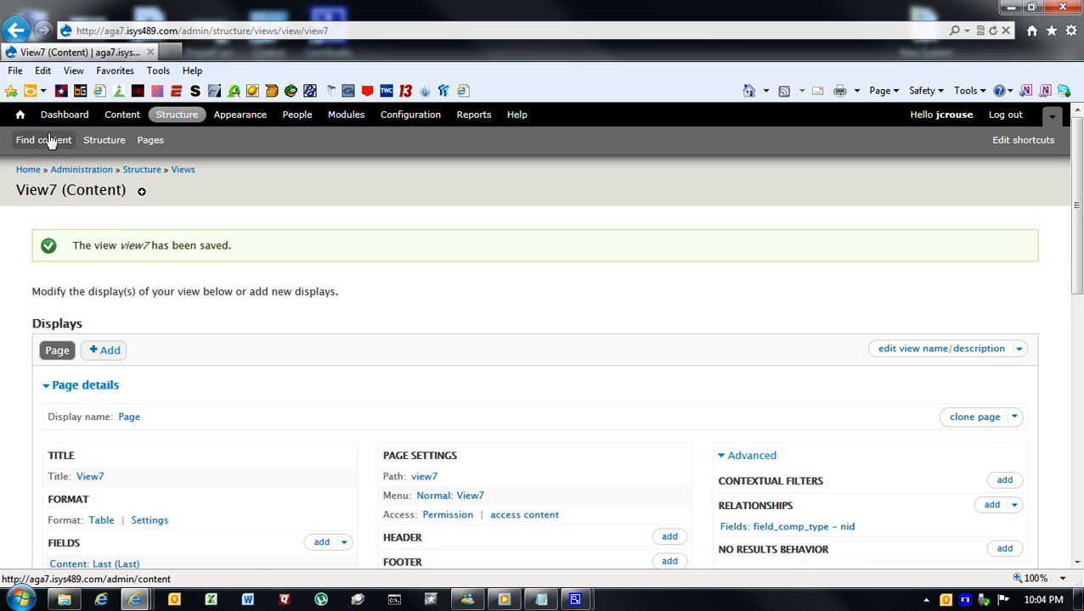
- Open the View7 page from the site's home page and examine its table and the view7 path in the address
{"action": "left_click", "coordinate": [21, 118]}
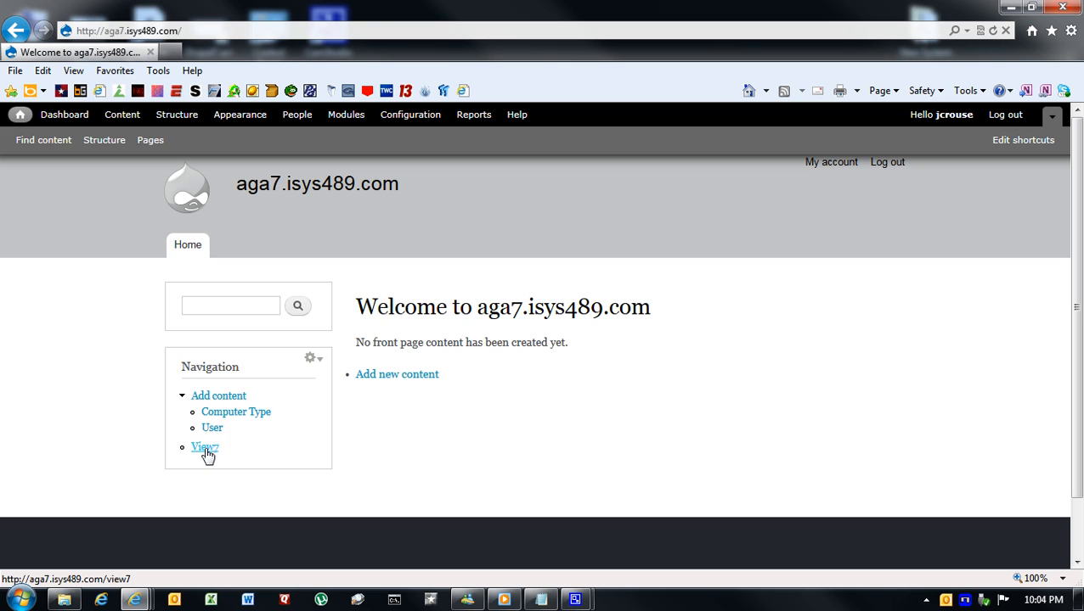
{"action": "left_click", "coordinate": [206, 450]}
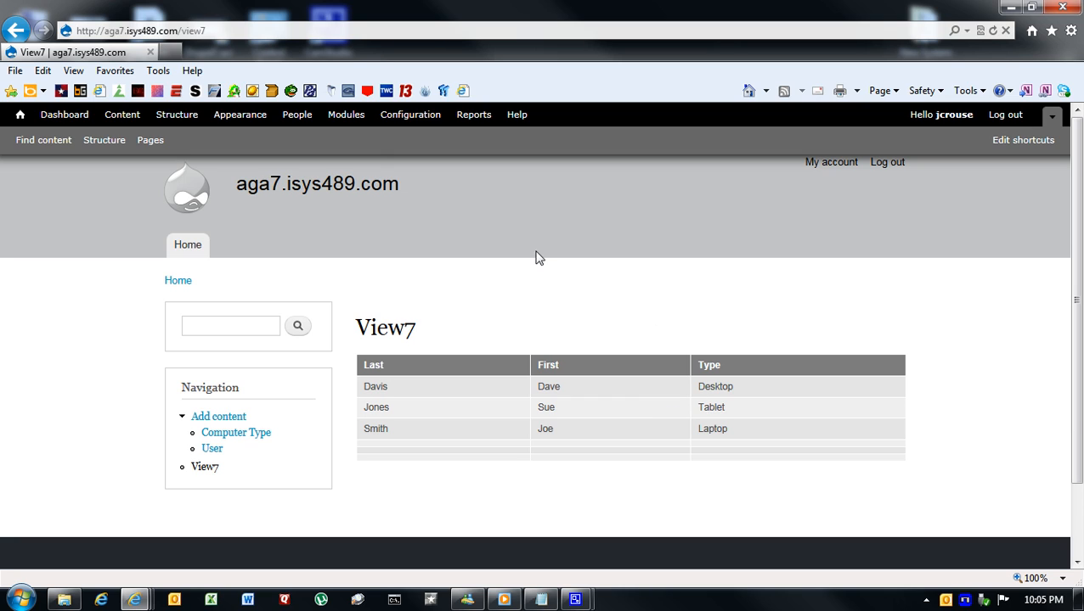
{"action": "left_click", "coordinate": [185, 33]}
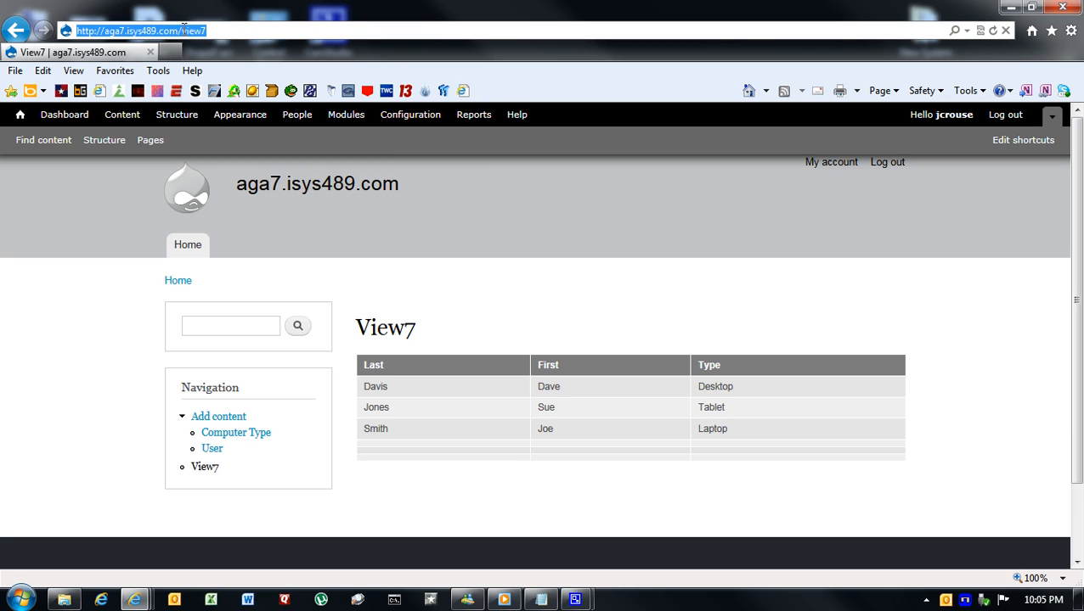
{"action": "left_click", "coordinate": [184, 30]}
{"action": "left_click_drag", "start_coordinate": [180, 31], "coordinate": [213, 31]}
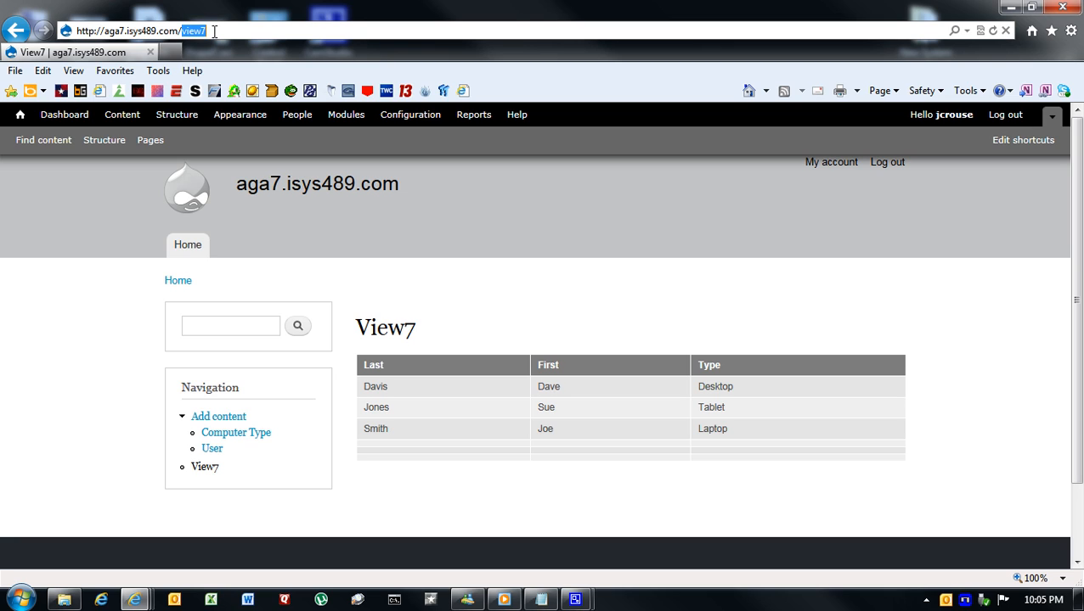
{"action": "left_click", "coordinate": [90, 457]}
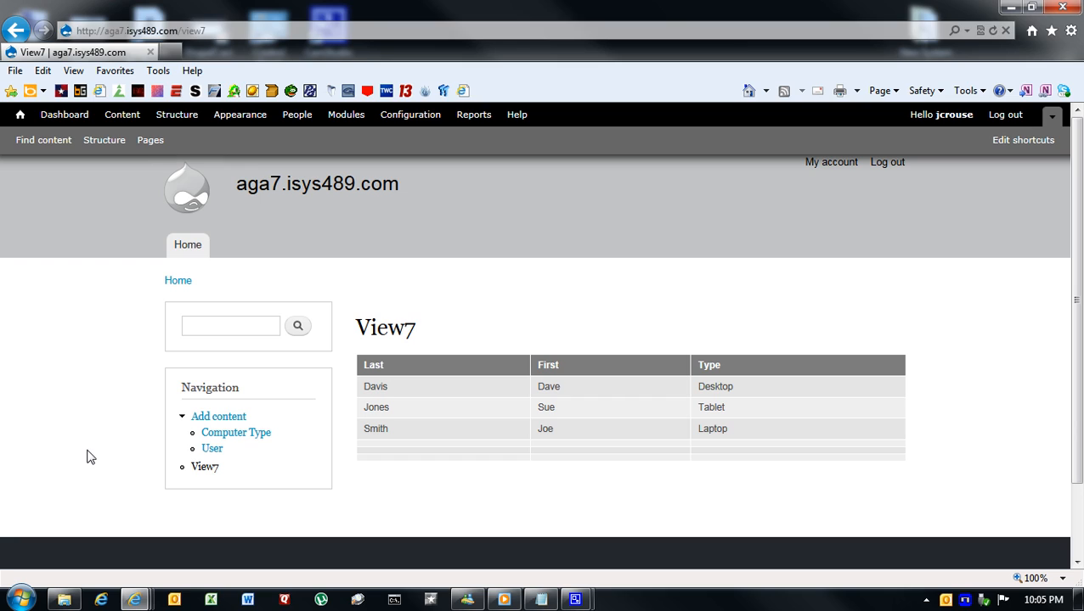